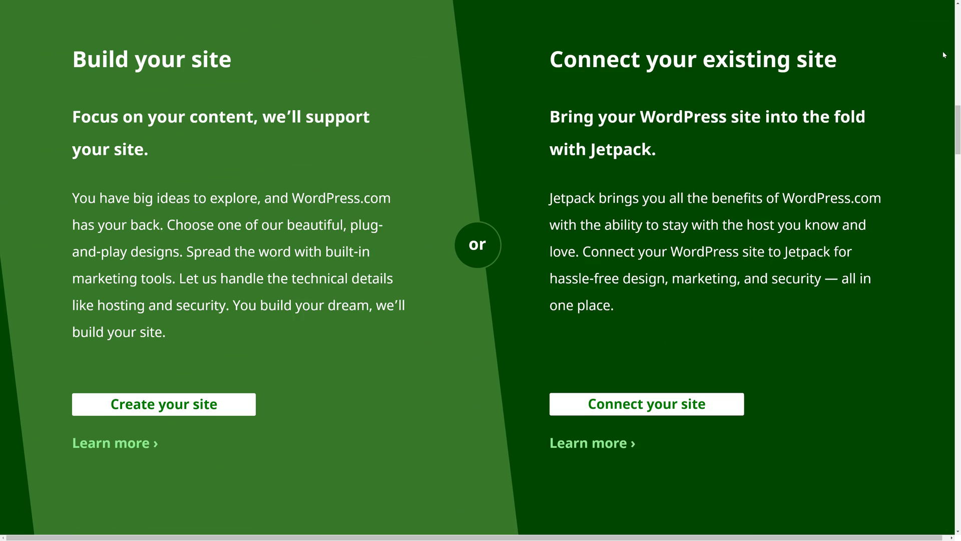
Start creating a new WordPress.com site.
scroll(943, 53, "down", 9)
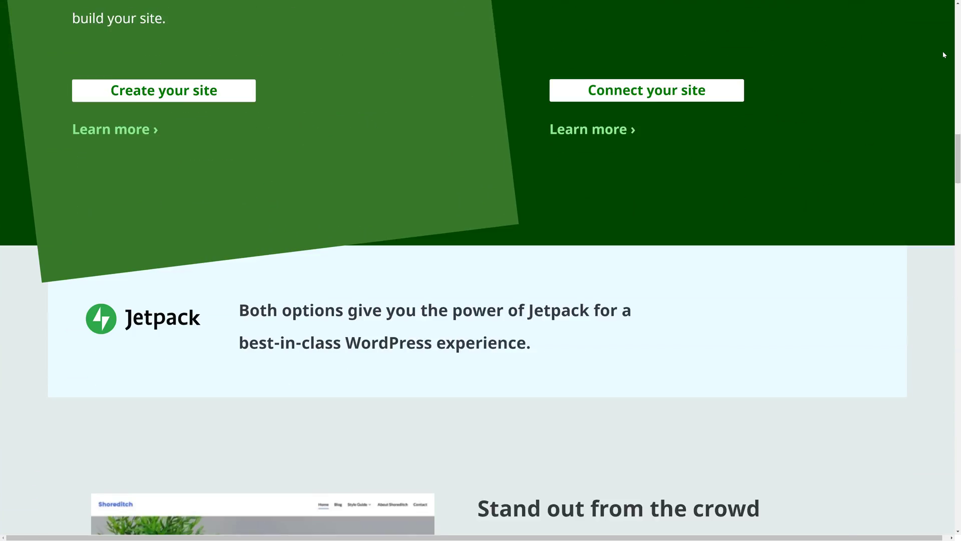
scroll(944, 55, "down", 20)
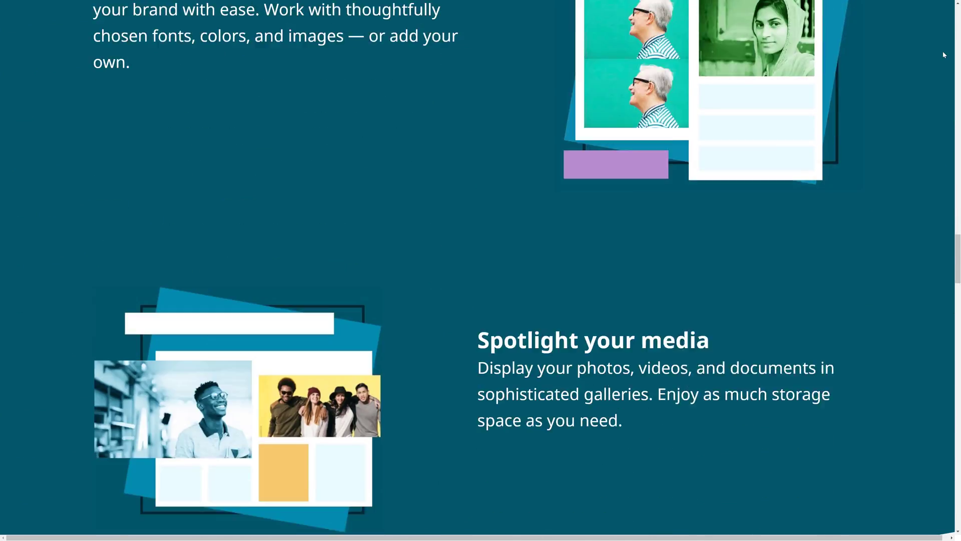
scroll(943, 54, "down", 20)
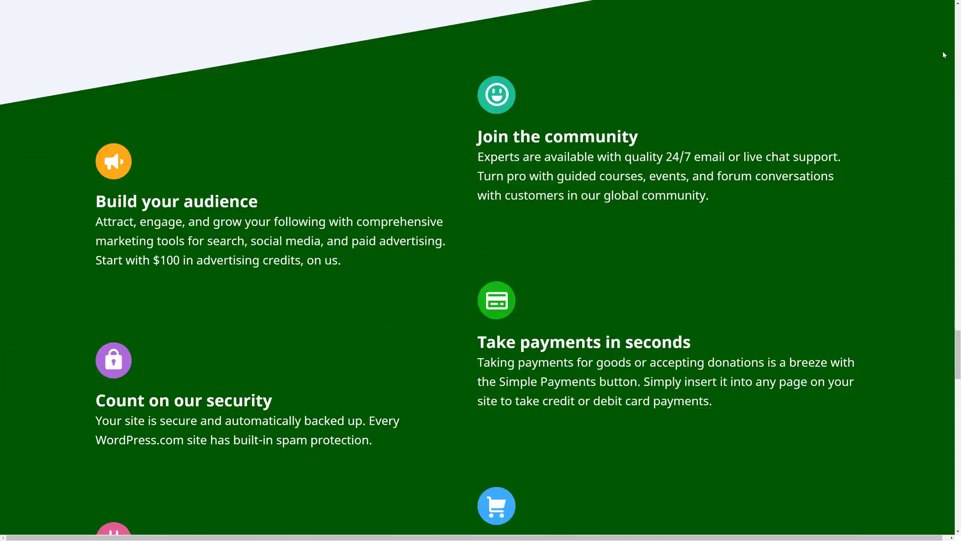
scroll(944, 54, "down", 9)
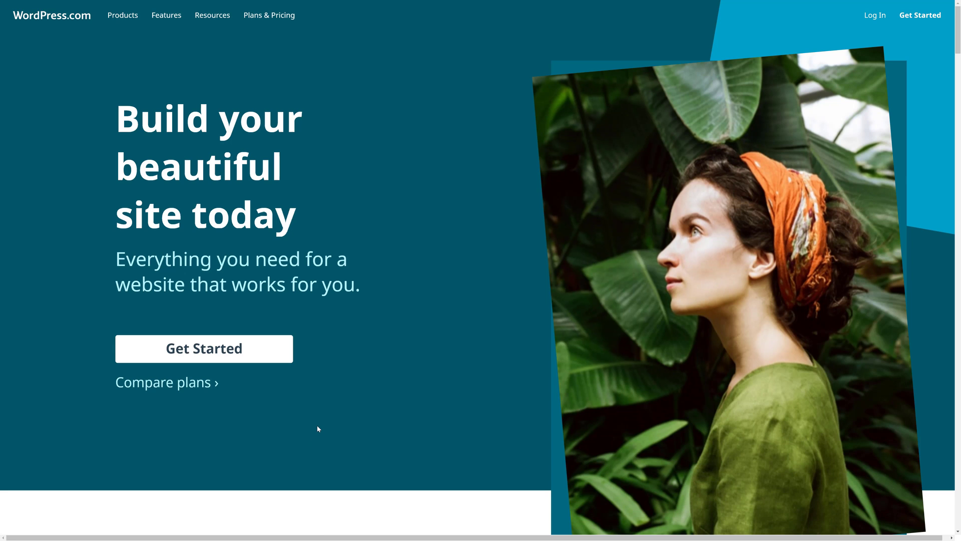
left_click(278, 353)
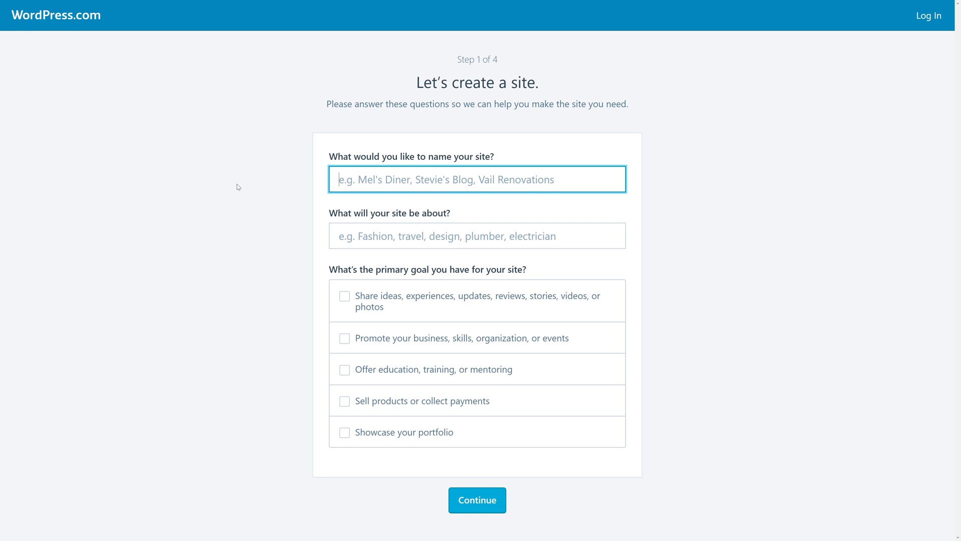
Name the site Joe's Tech Blog, with topic Technology and the share-ideas goal.
type("J")
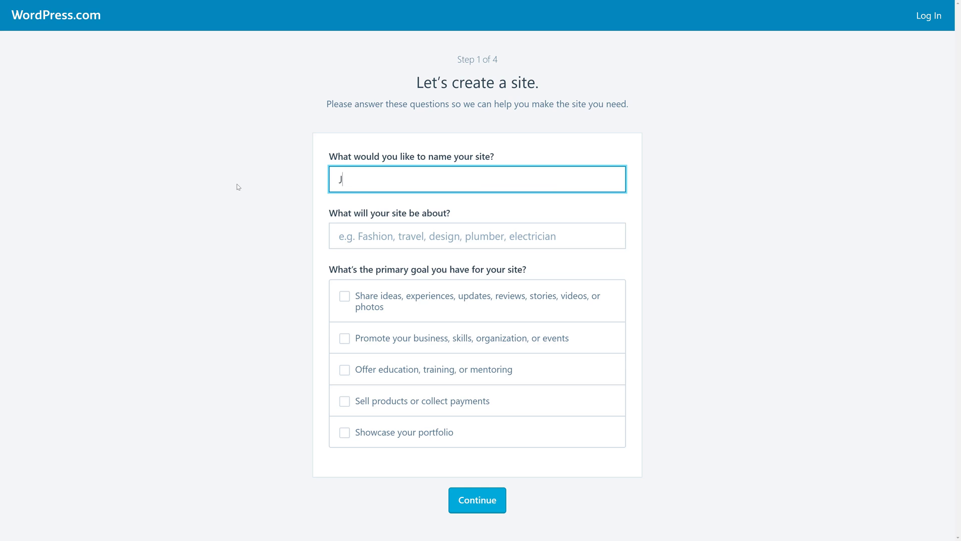
type("oe's Tech Blog")
key("Tab")
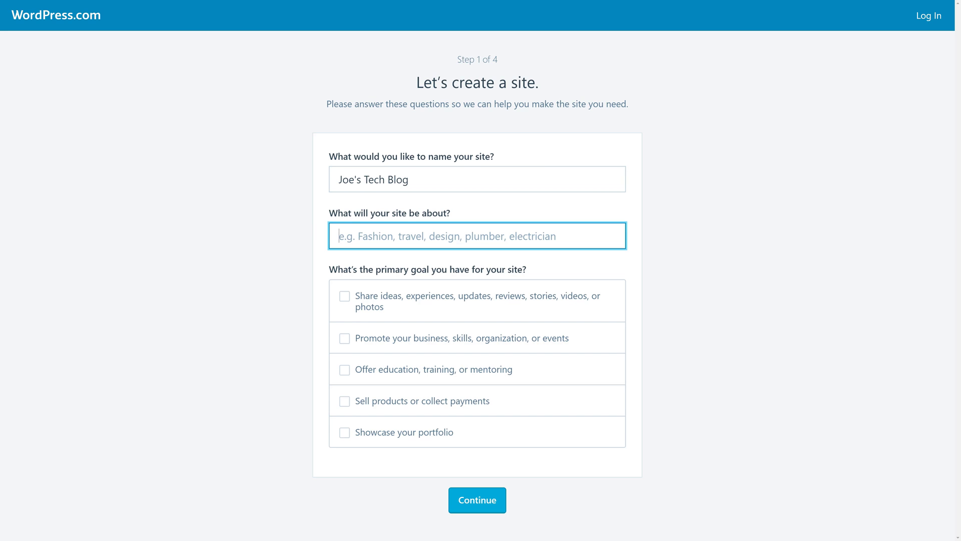
type("Tech")
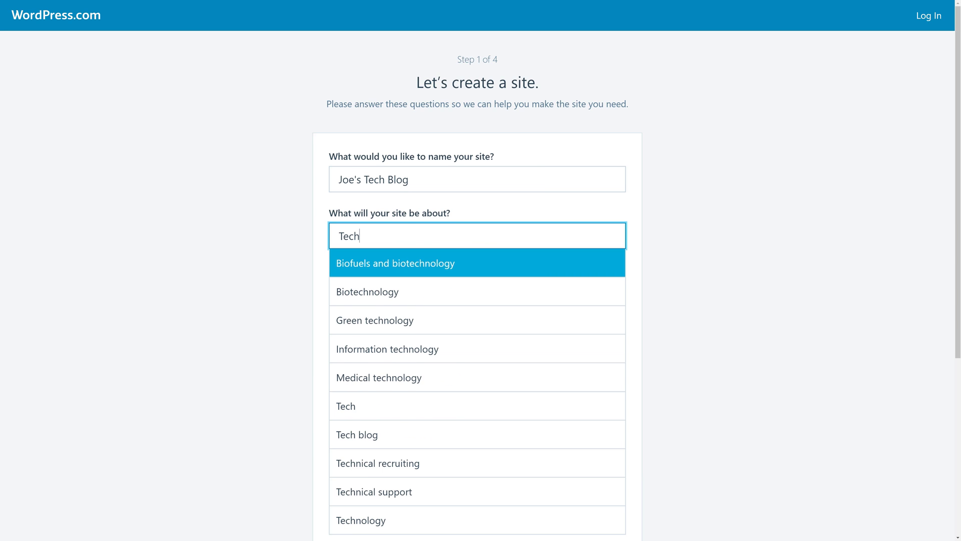
type("n")
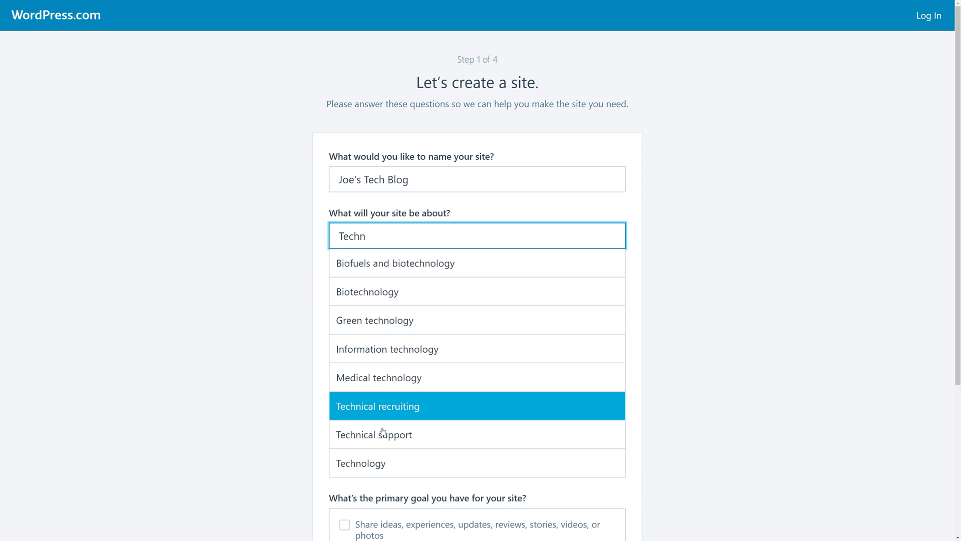
left_click(373, 462)
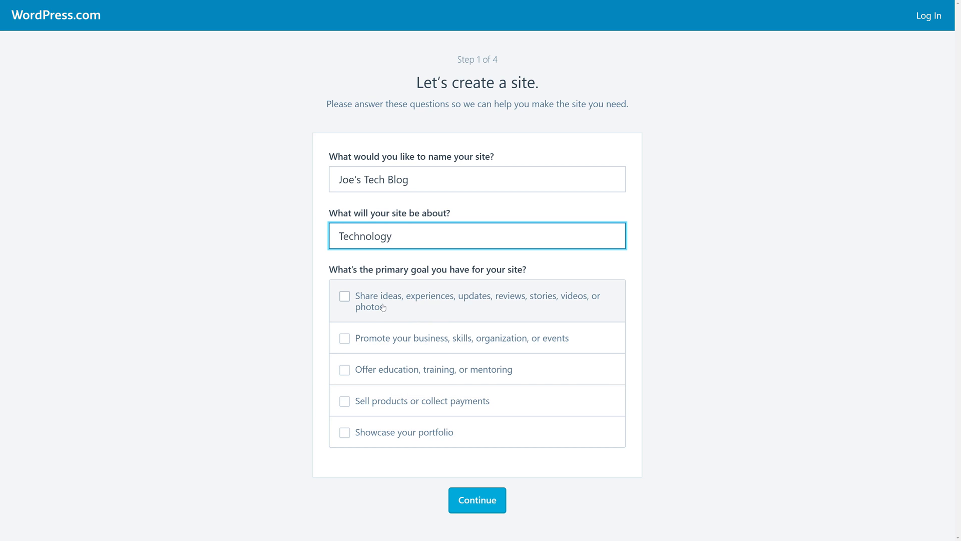
left_click(345, 298)
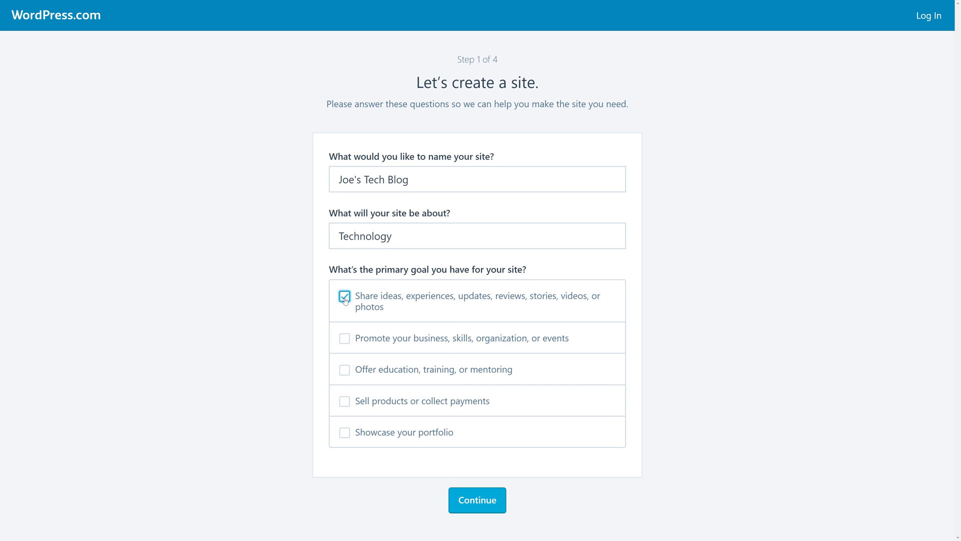
left_click(478, 501)
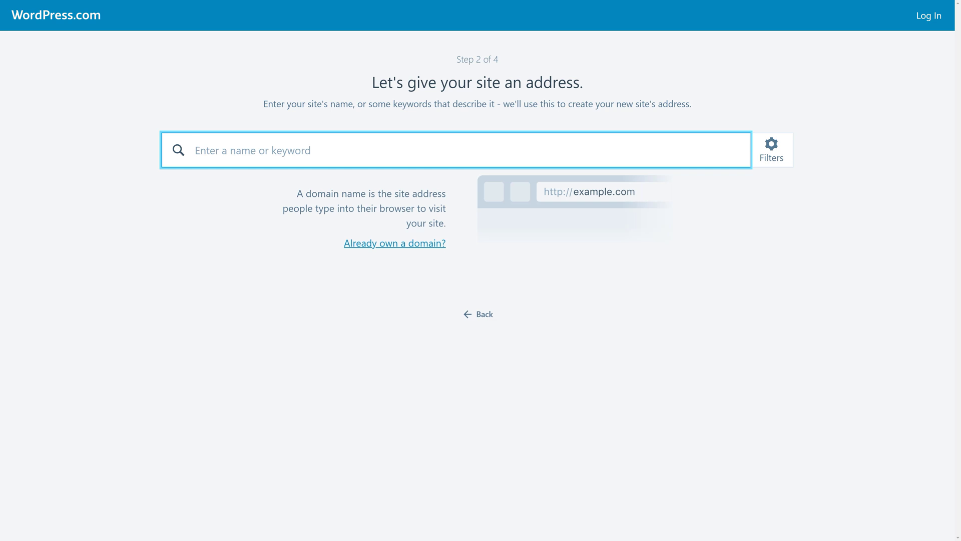
Search addresses for 'joe's tech blog' and look through the results.
type("joe's tech blog")
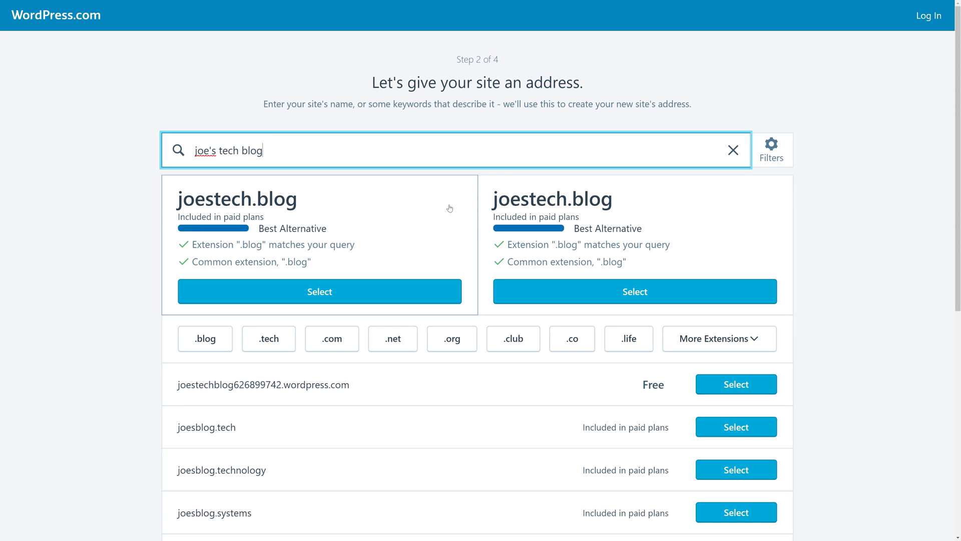
scroll(548, 252, "down", 1)
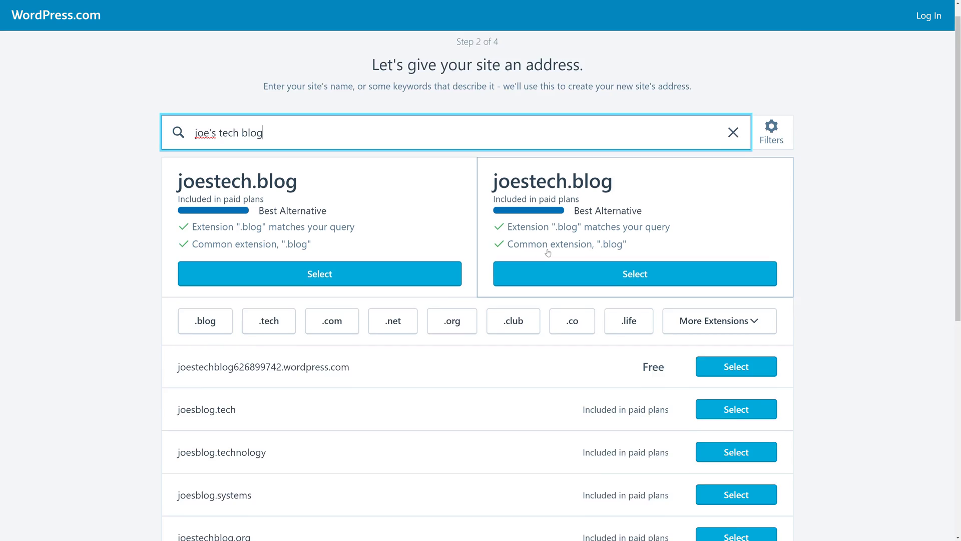
scroll(547, 253, "down", 2)
scroll(457, 286, "down", 2)
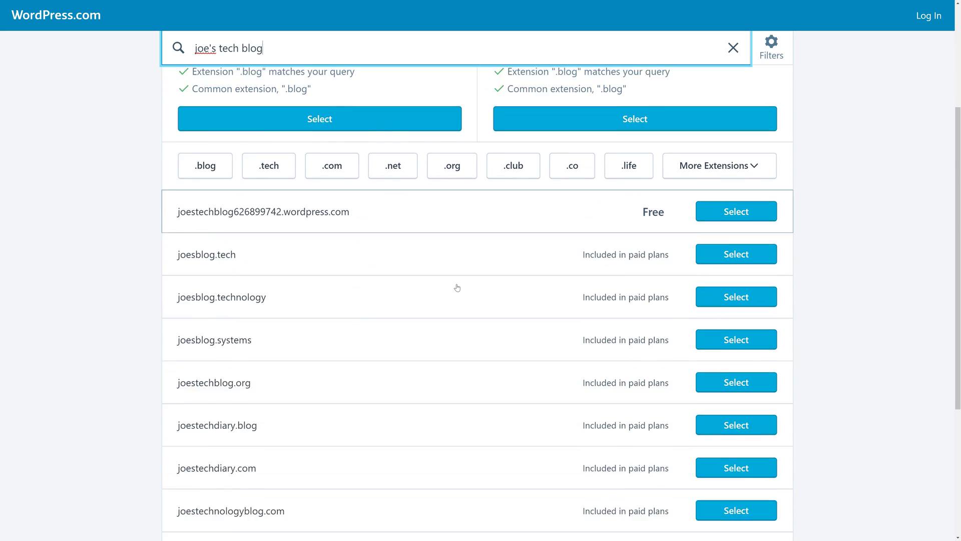
scroll(317, 262, "down", 2)
scroll(324, 272, "up", 2)
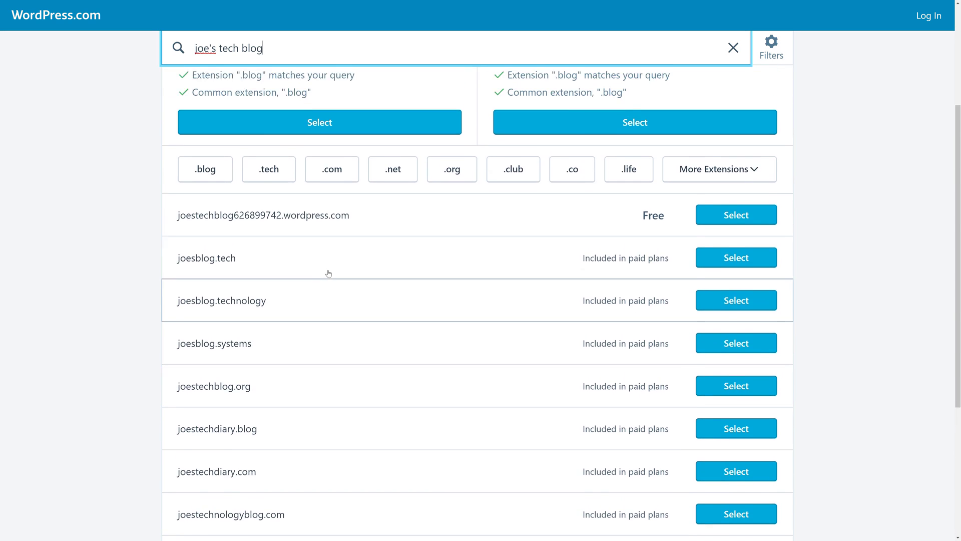
scroll(328, 273, "up", 2)
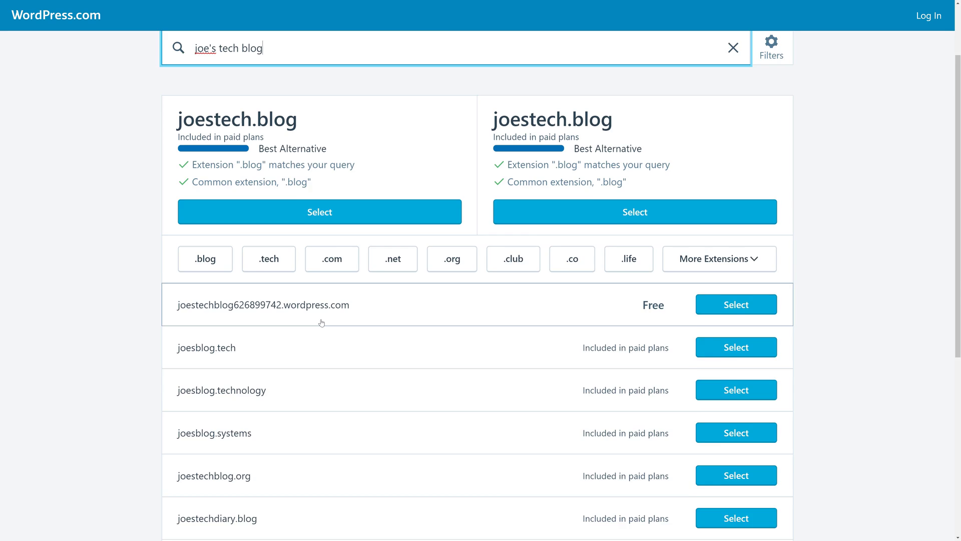
scroll(289, 176, "up", 2)
Search with a different keyword and select the free wordpress.com subdomain.
key("ctrl+a")
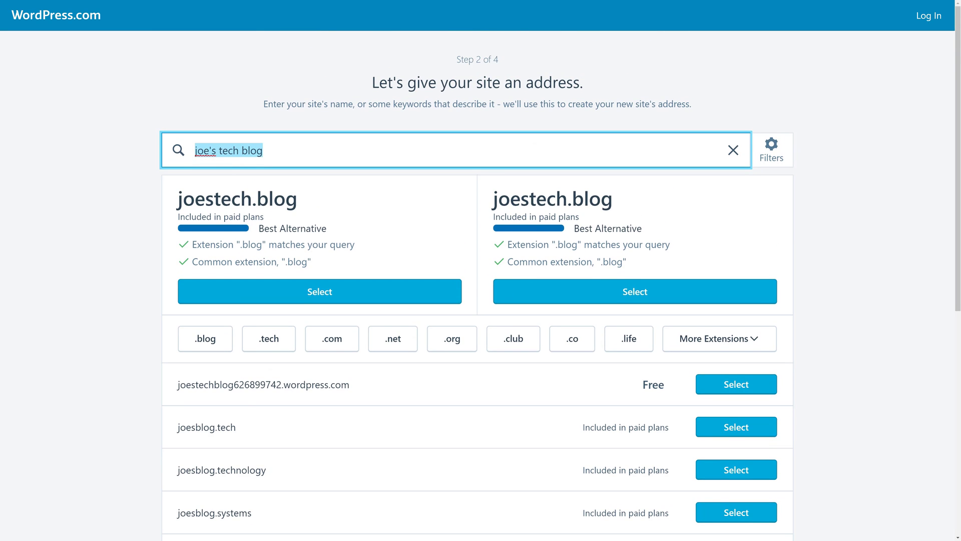
type("casabonatech")
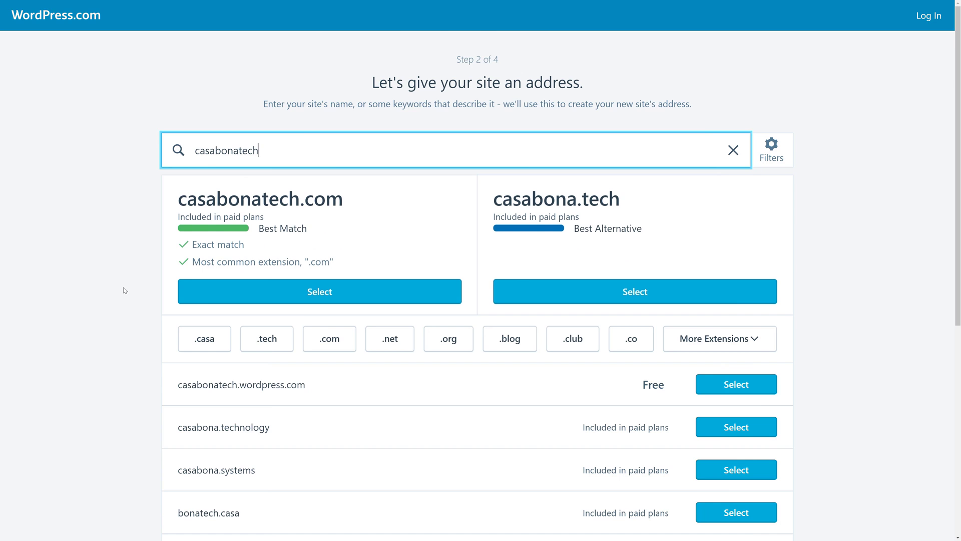
scroll(123, 288, "down", 2)
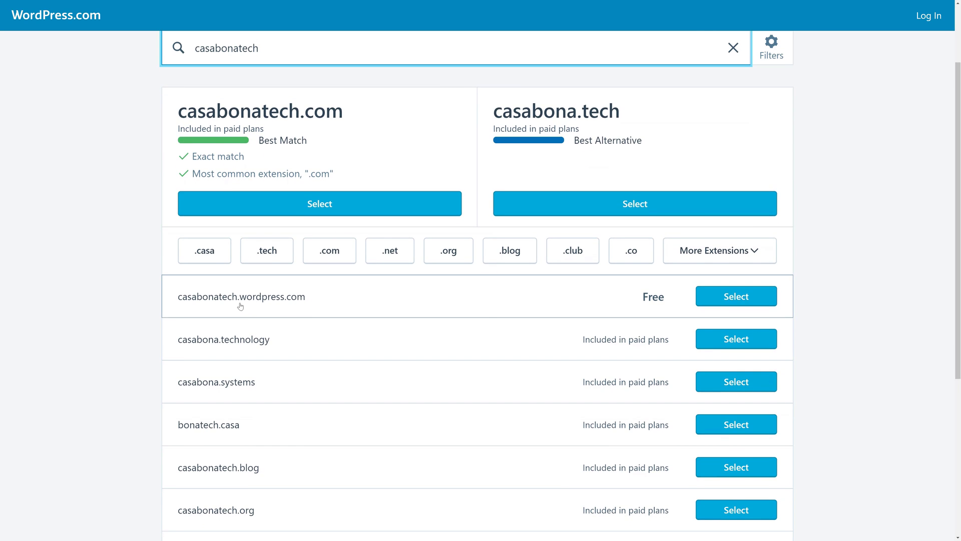
left_click(745, 296)
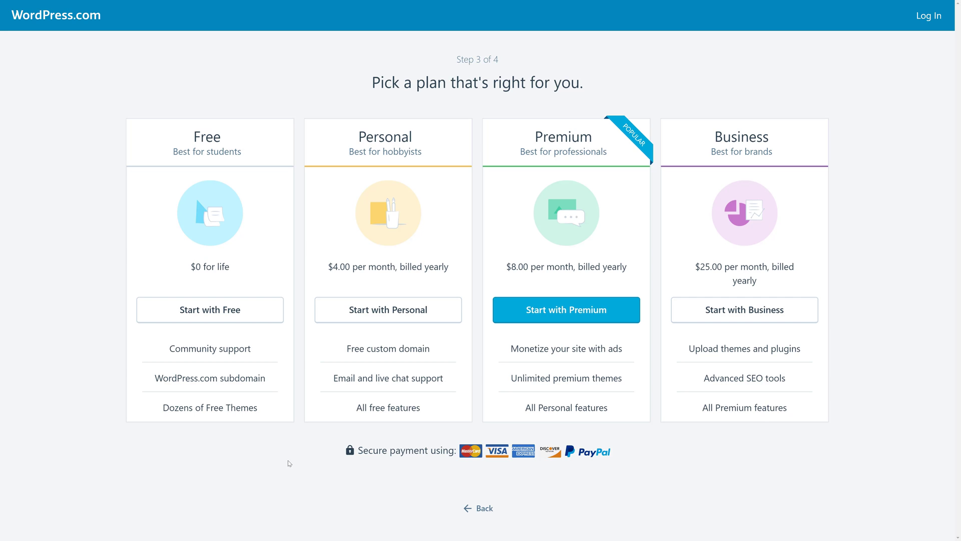
Choose the Free plan and create the account with e-mail, username and password.
left_click(202, 314)
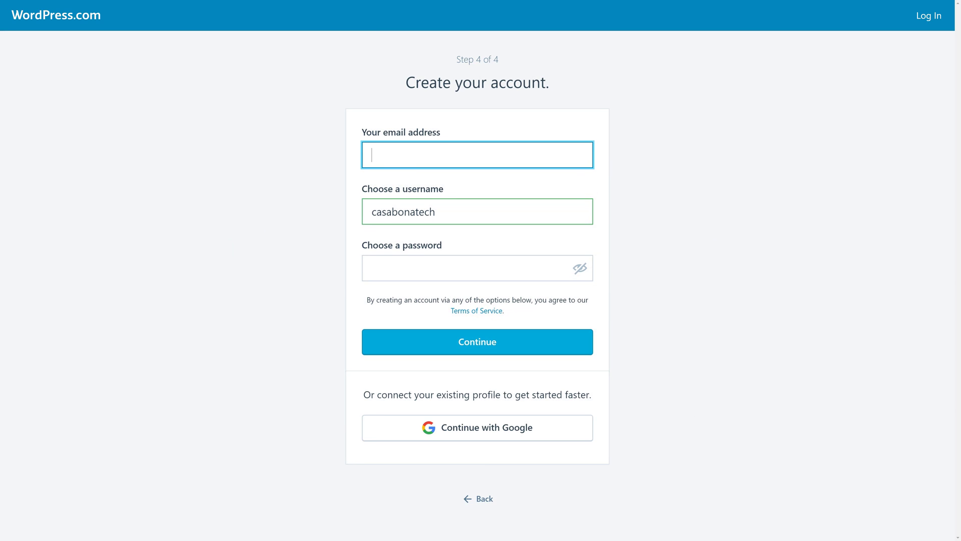
key("Return")
left_click_drag(435, 212, 369, 212)
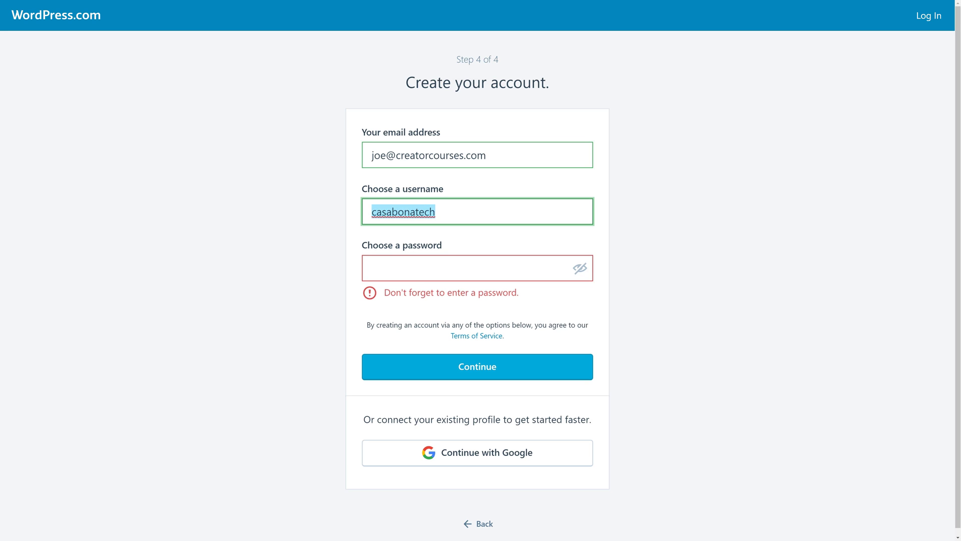
left_click(470, 268)
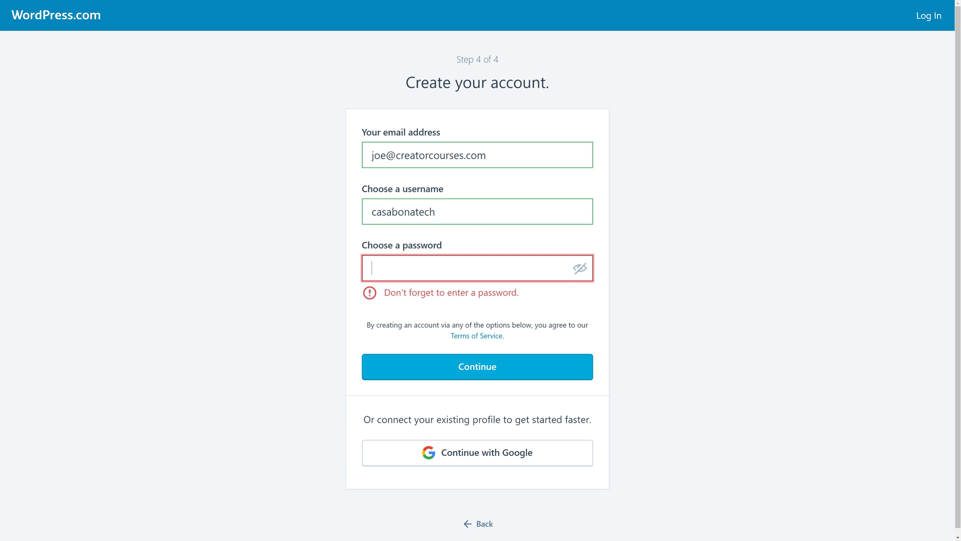
type("*********")
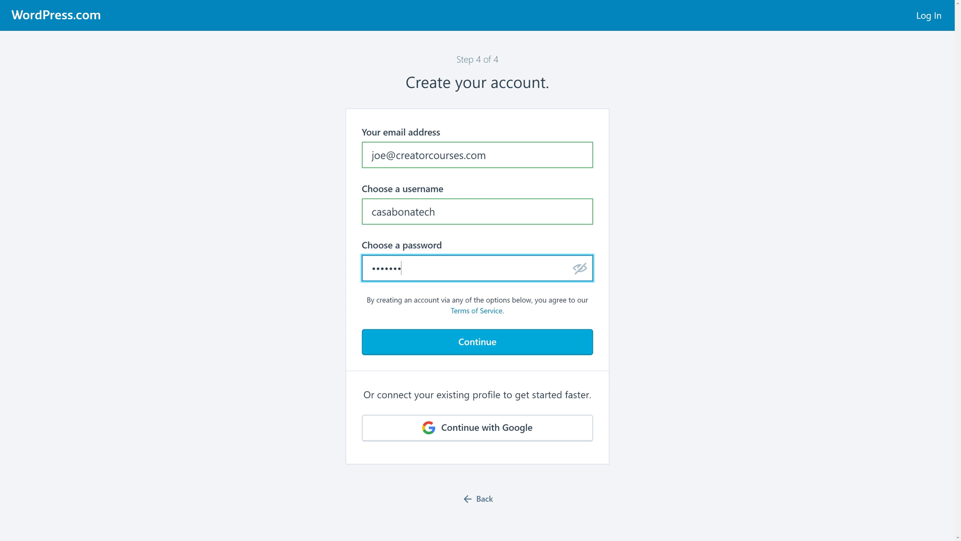
left_click(485, 344)
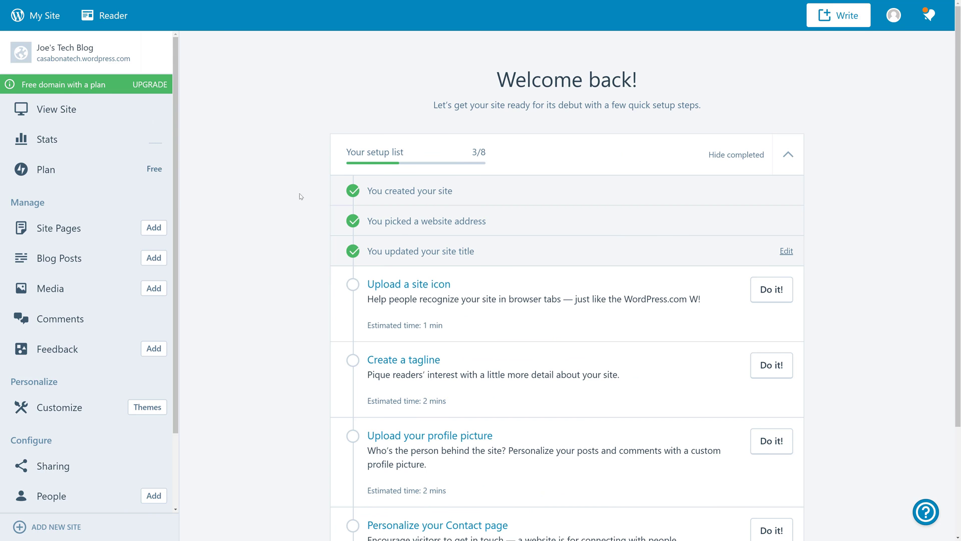
Scroll through the setup checklist to review the remaining tasks.
scroll(298, 234, "down", 2)
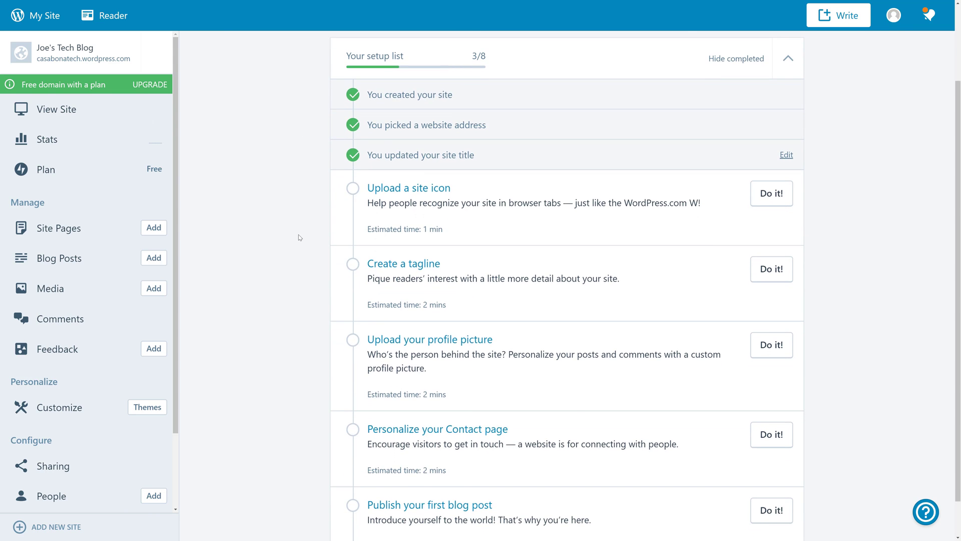
scroll(299, 235, "down", 1)
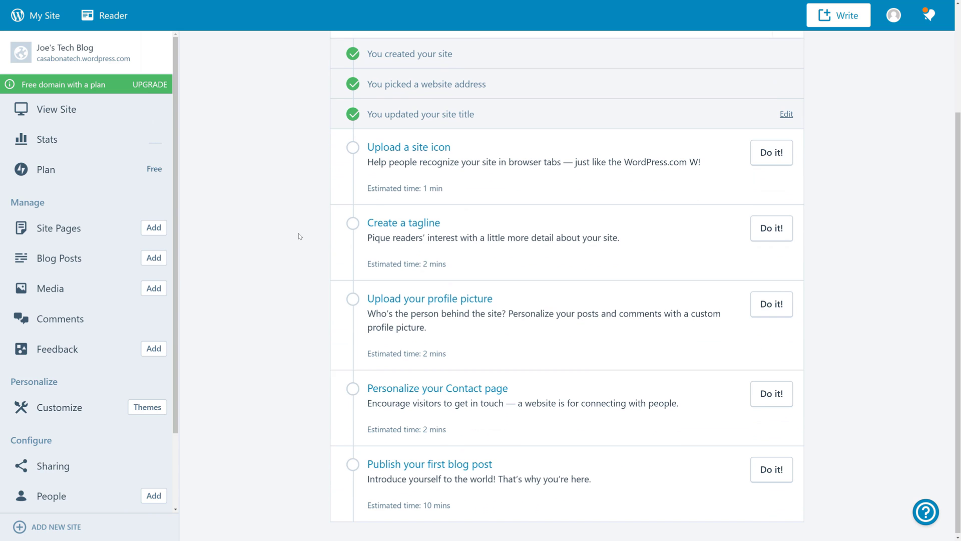
scroll(298, 235, "up", 3)
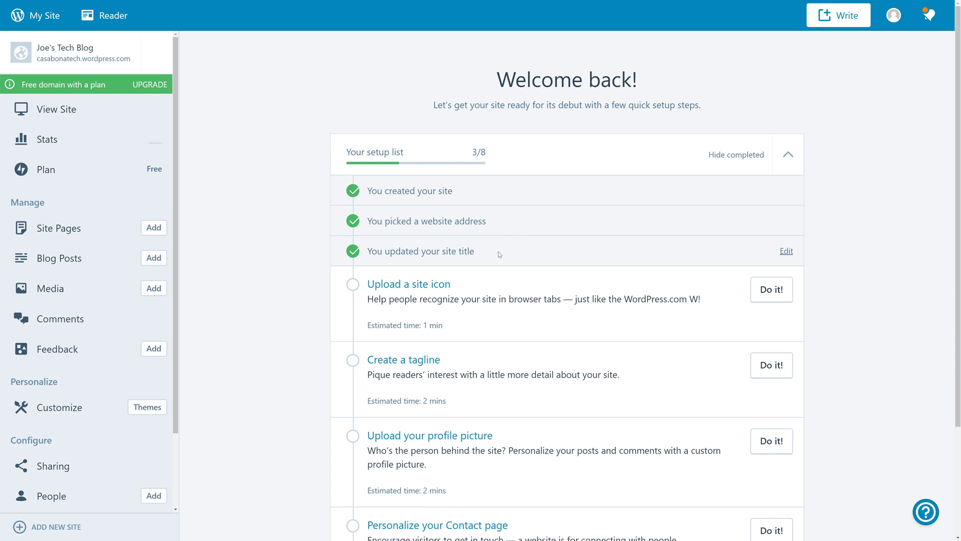
scroll(476, 210, "down", 3)
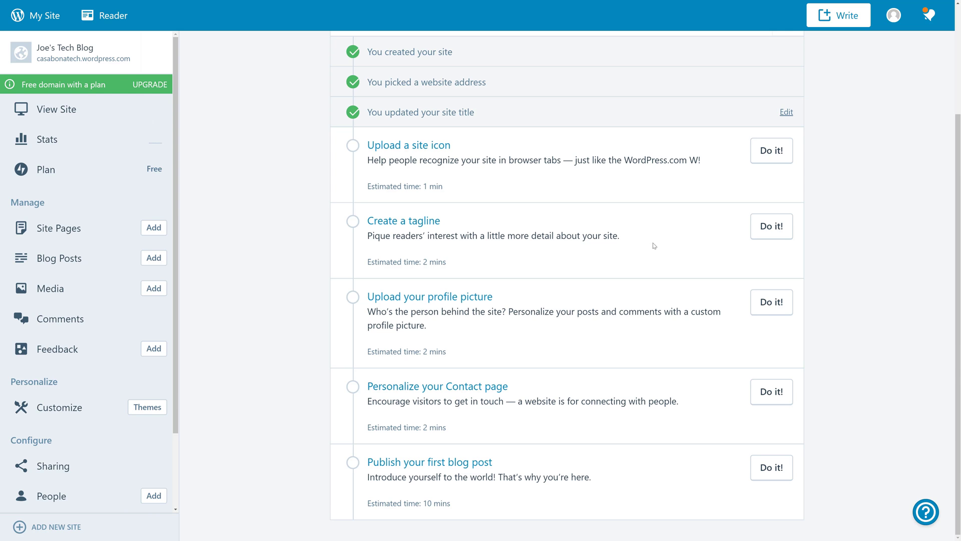
Save 'News and Opinions About the Latest Tech' as the Site Tagline and return to the checklist.
left_click(771, 228)
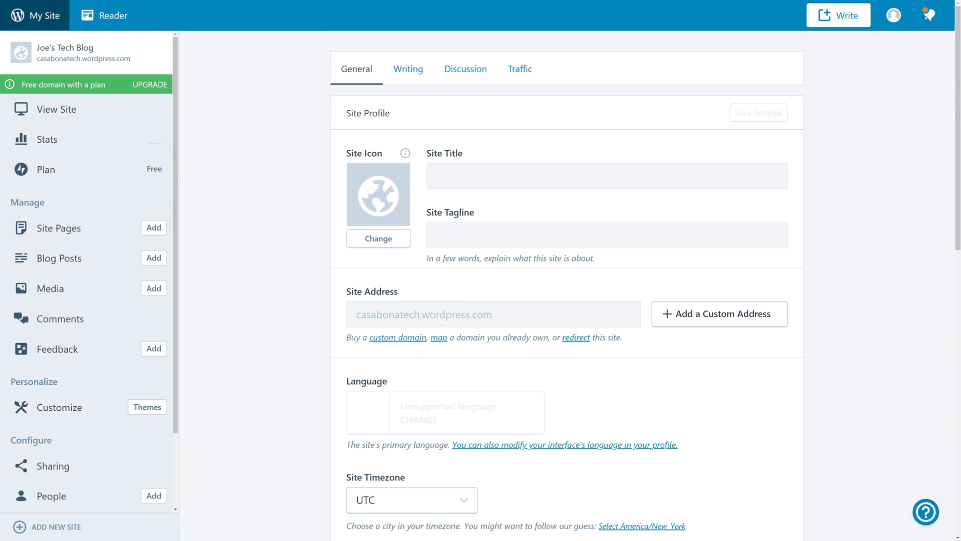
left_click(436, 235)
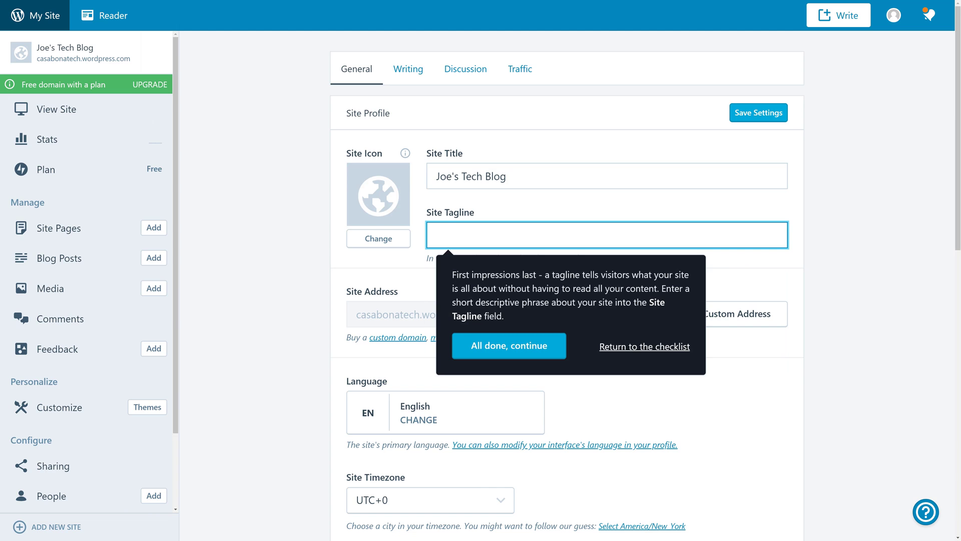
type("News and Opinions About the Latest Tech")
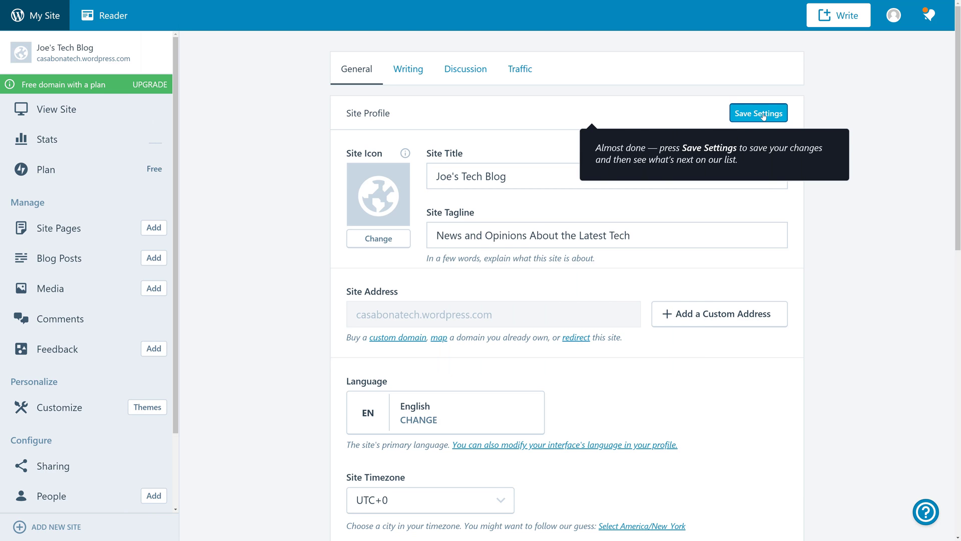
left_click(759, 113)
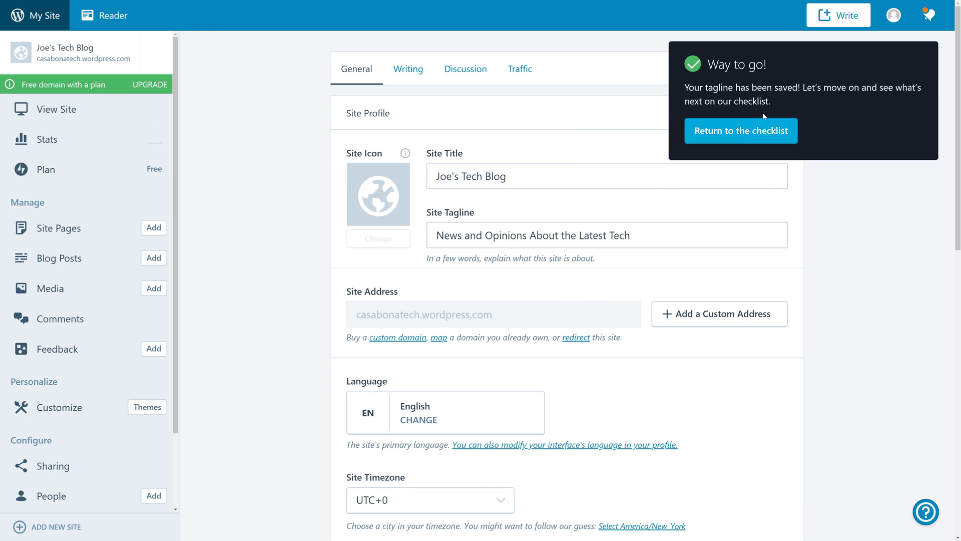
left_click(740, 132)
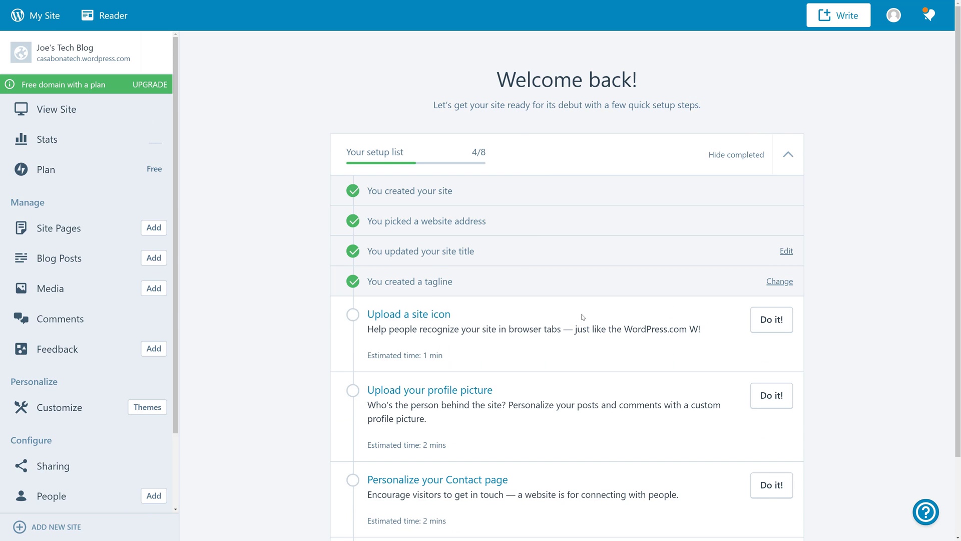
scroll(581, 320, "down", 2)
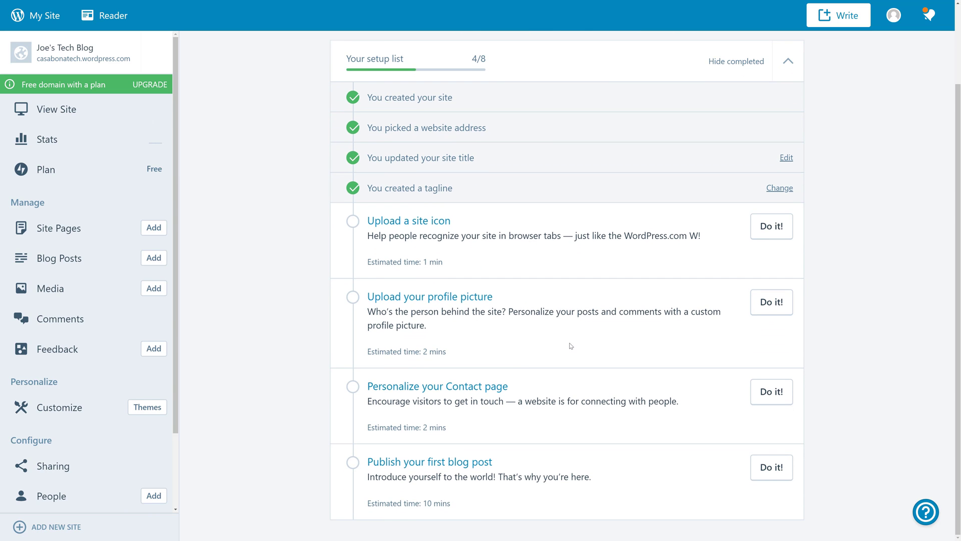
Upload the headshot photo, nudge the crop slightly lower and apply it as profile picture.
left_click(769, 305)
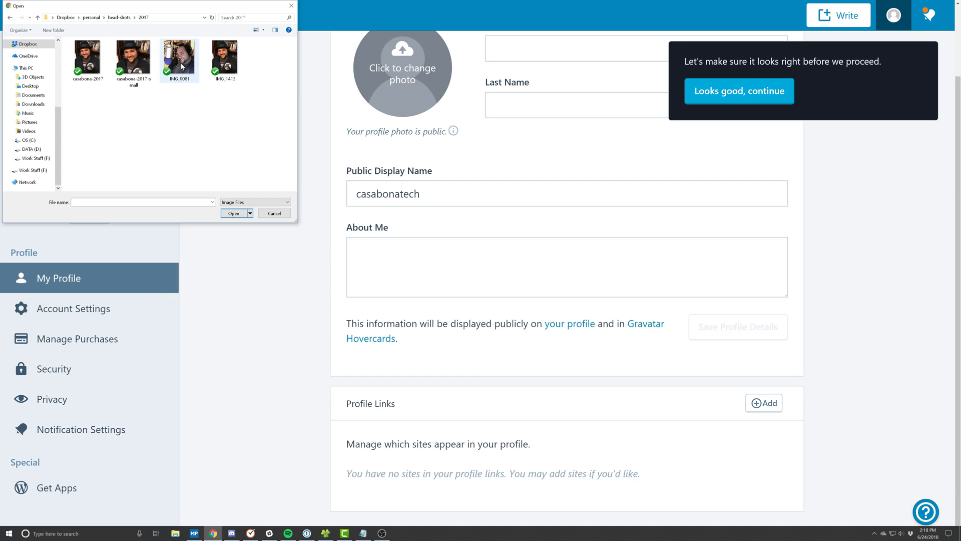
double_click(104, 60)
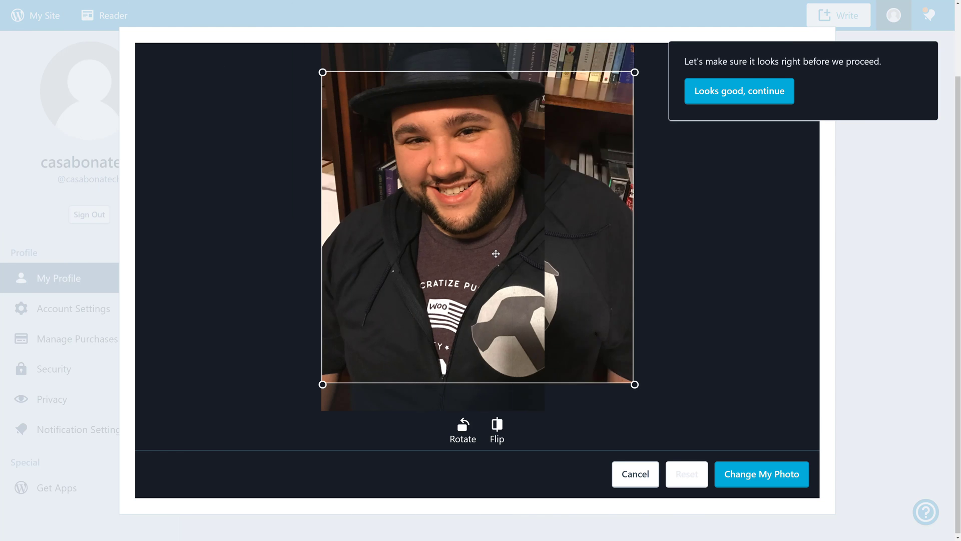
left_click_drag(500, 249, 501, 250)
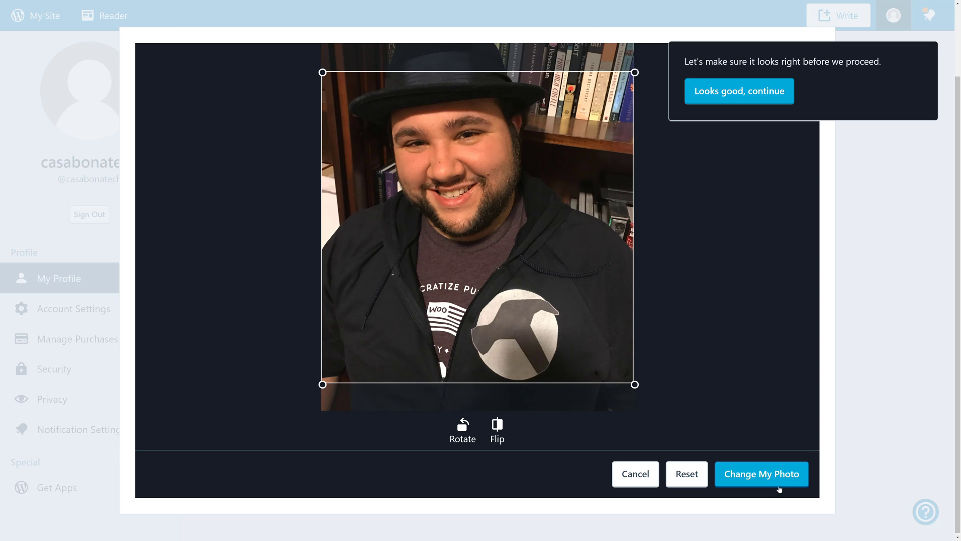
left_click(771, 475)
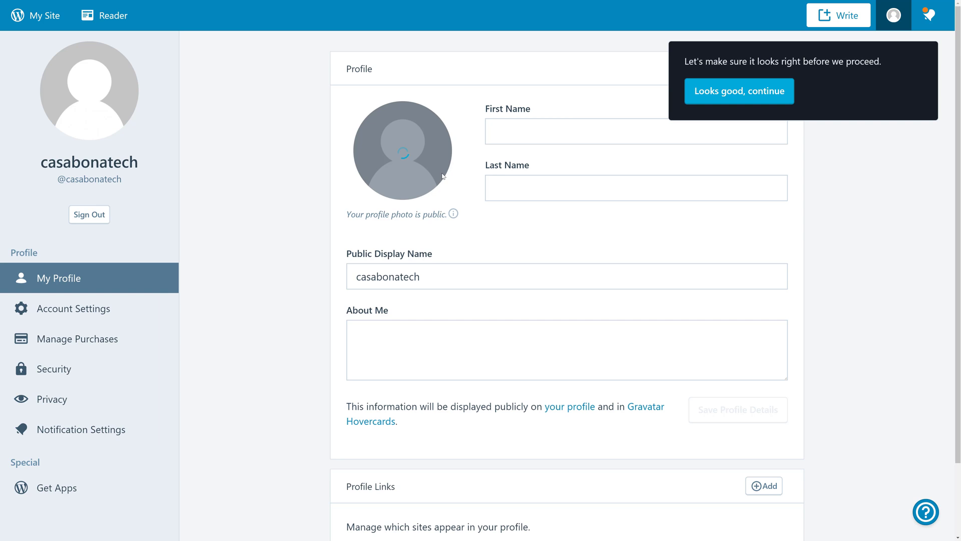
Enter the user's first and last name, use the first name as display name, and save.
left_click(521, 132)
type("Joe")
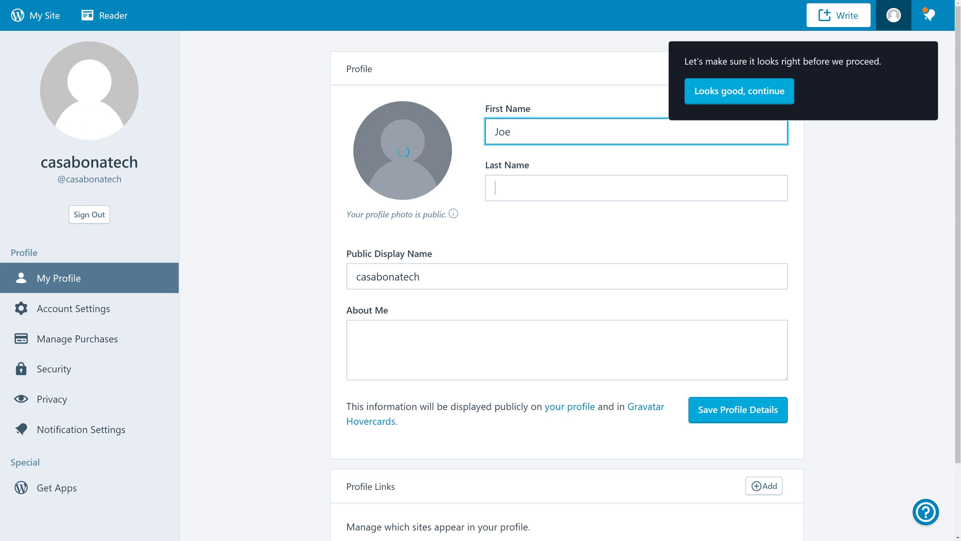
key("Tab")
type("Casabona")
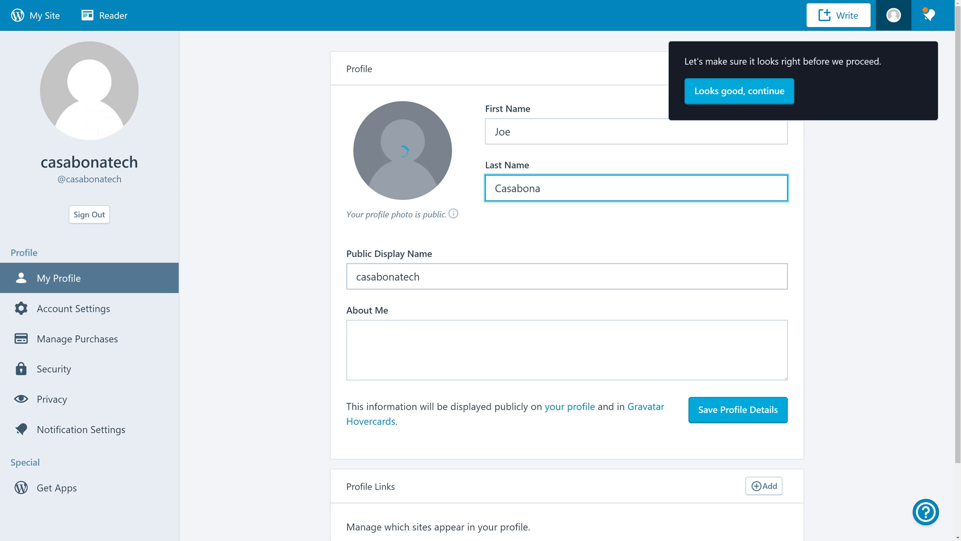
key("Tab")
type("Joe")
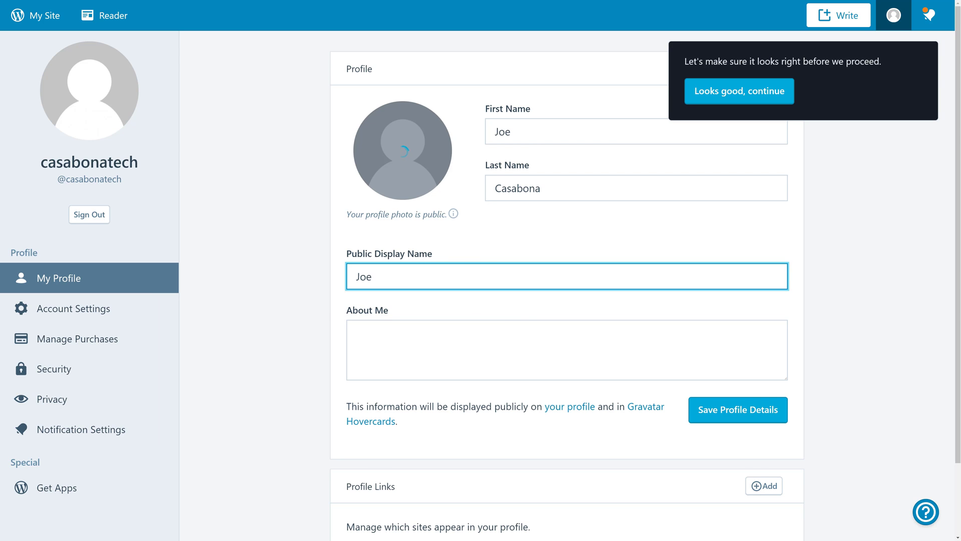
left_click(743, 410)
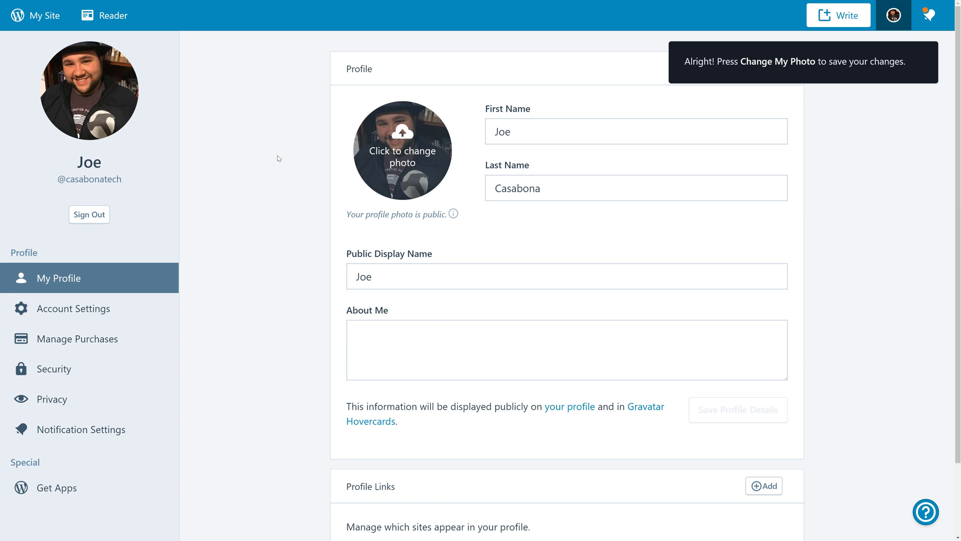
key("alt+Left")
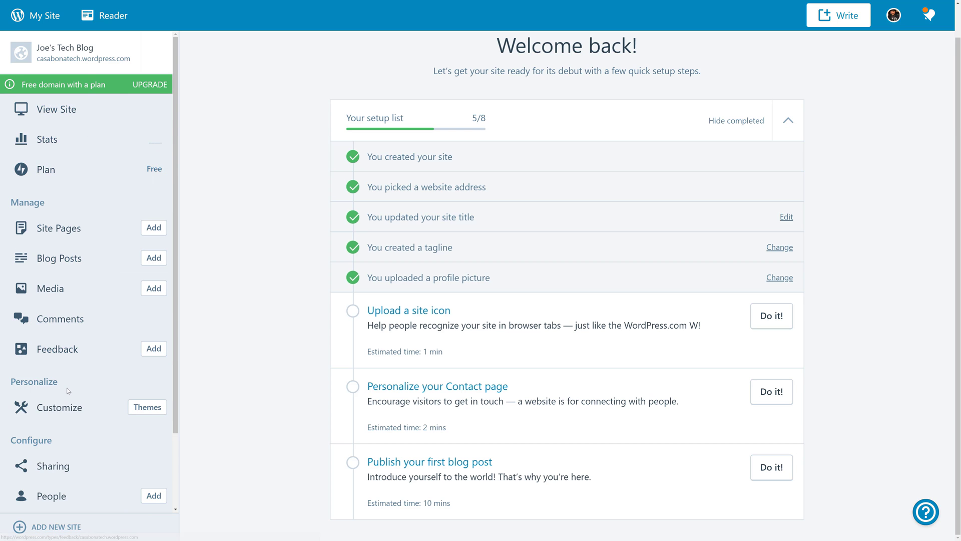
Open Themes from the sidebar and browse the 288-theme gallery.
left_click(155, 411)
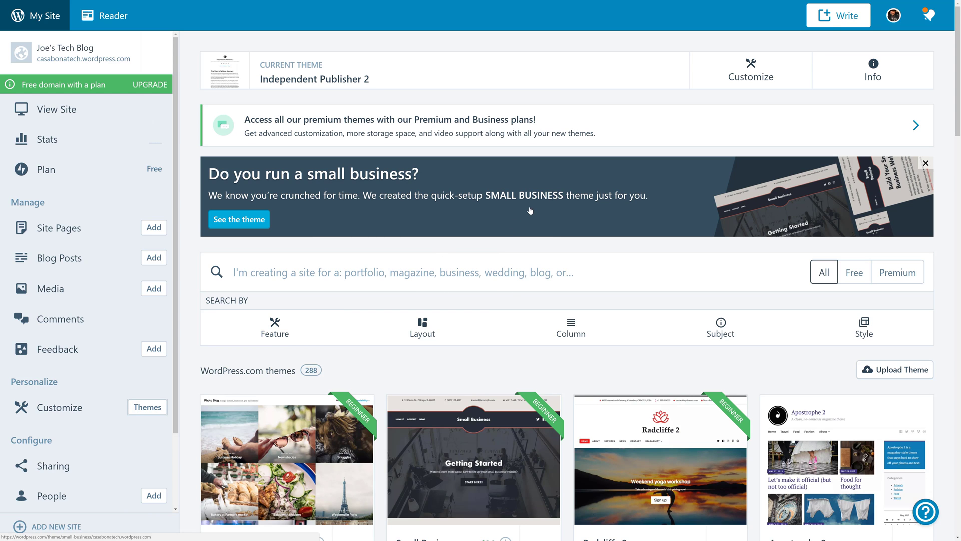
scroll(486, 294, "down", 5)
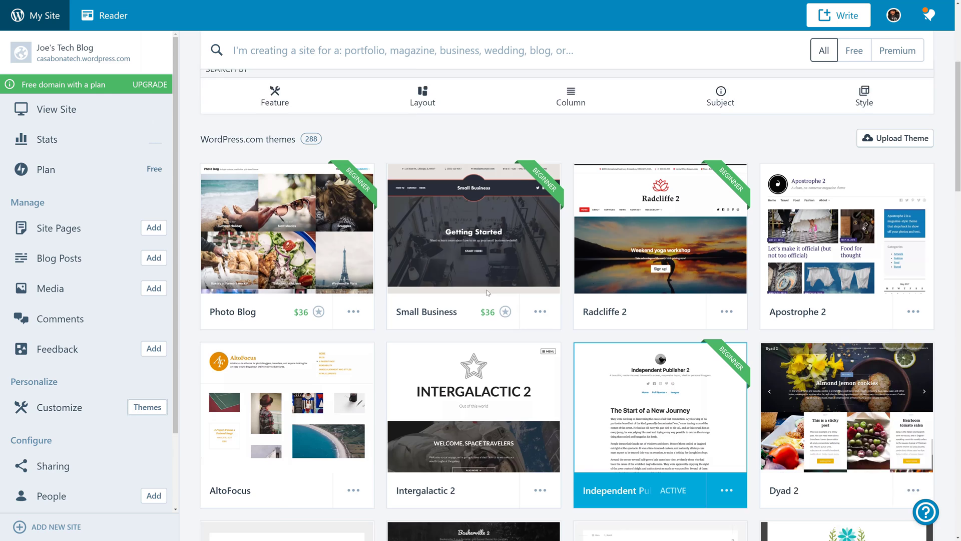
scroll(487, 293, "up", 4)
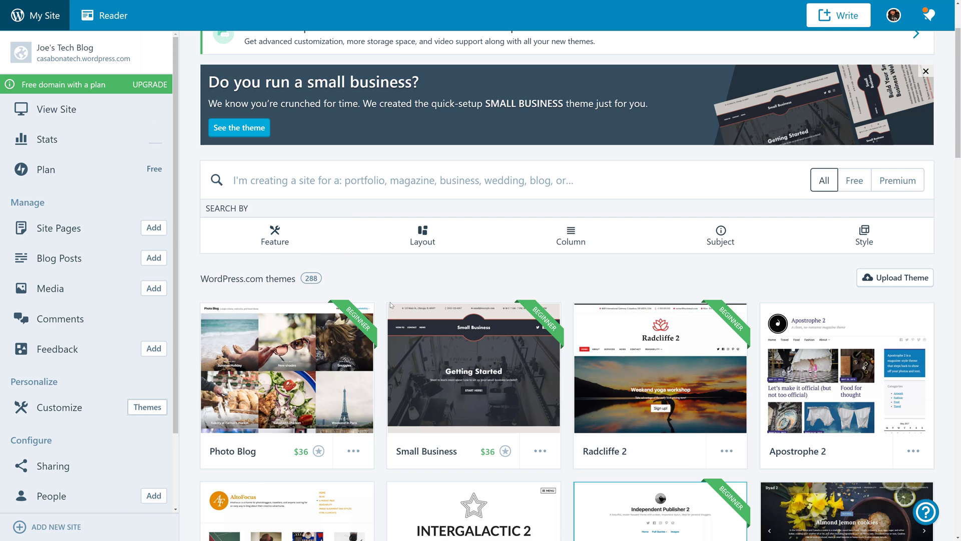
scroll(389, 302, "down", 4)
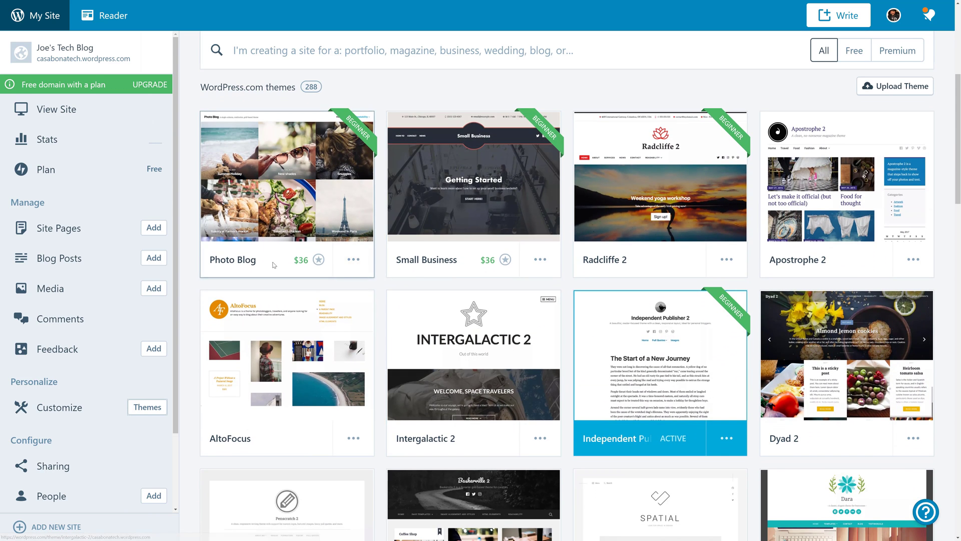
scroll(248, 357, "up", 6)
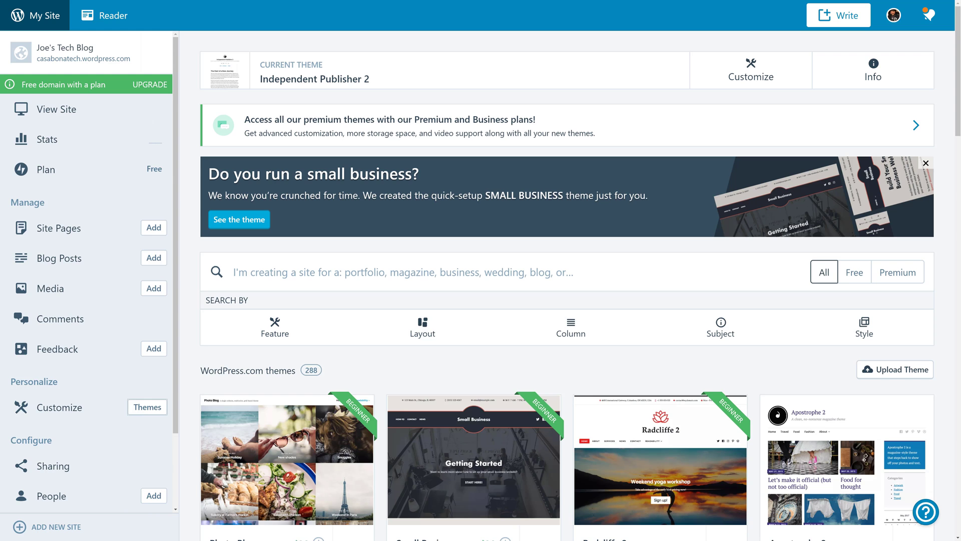
Filter themes to free subject:blog results and scroll down to Lovecraft among the 73.
left_click(400, 272)
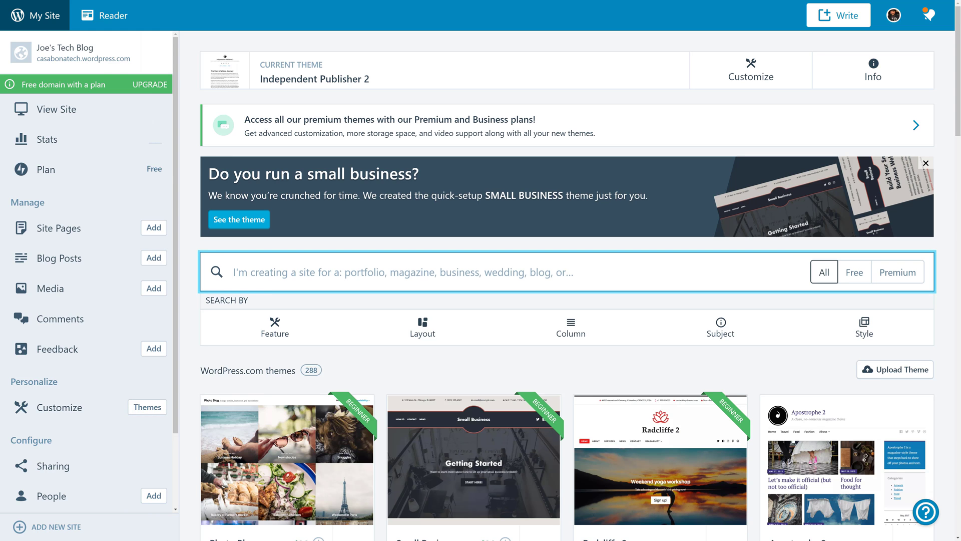
type("blog")
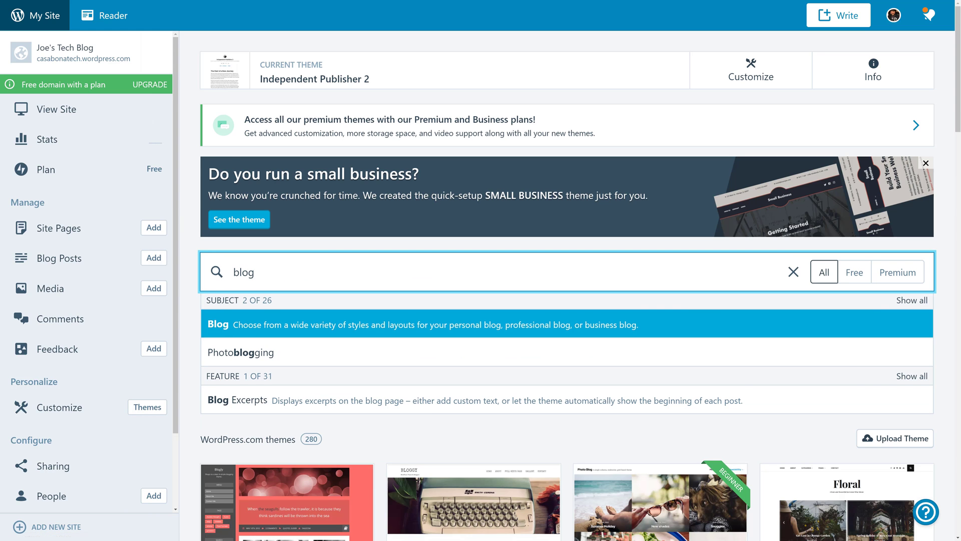
left_click(311, 326)
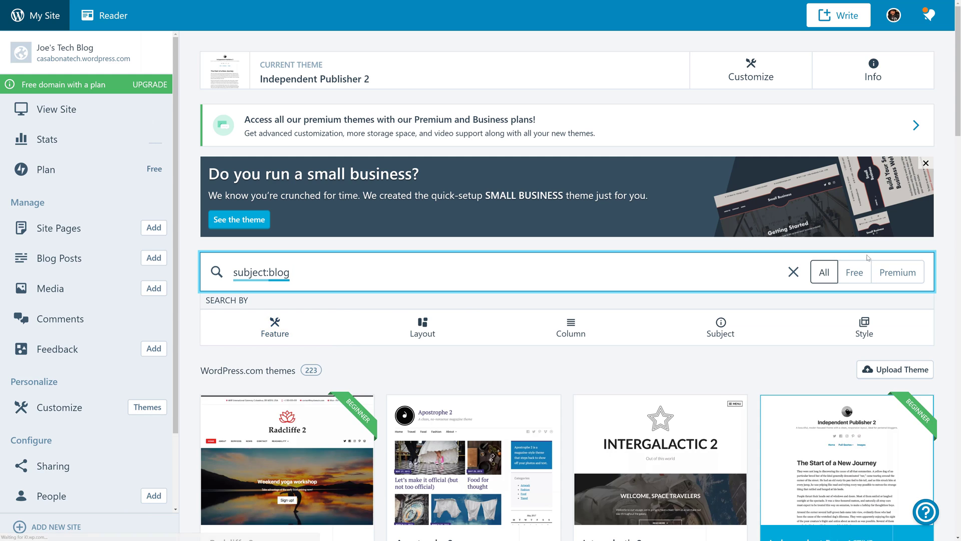
left_click(857, 274)
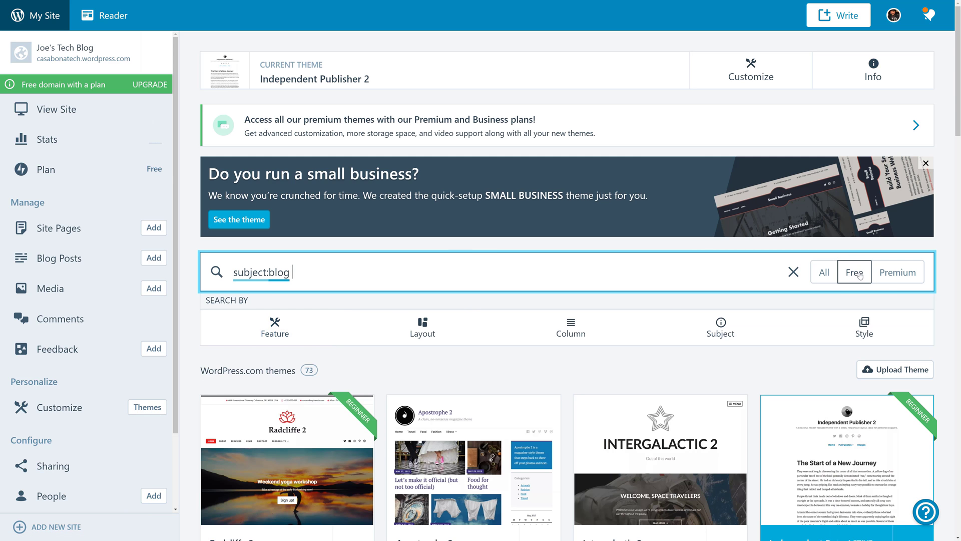
scroll(551, 357, "down", 4)
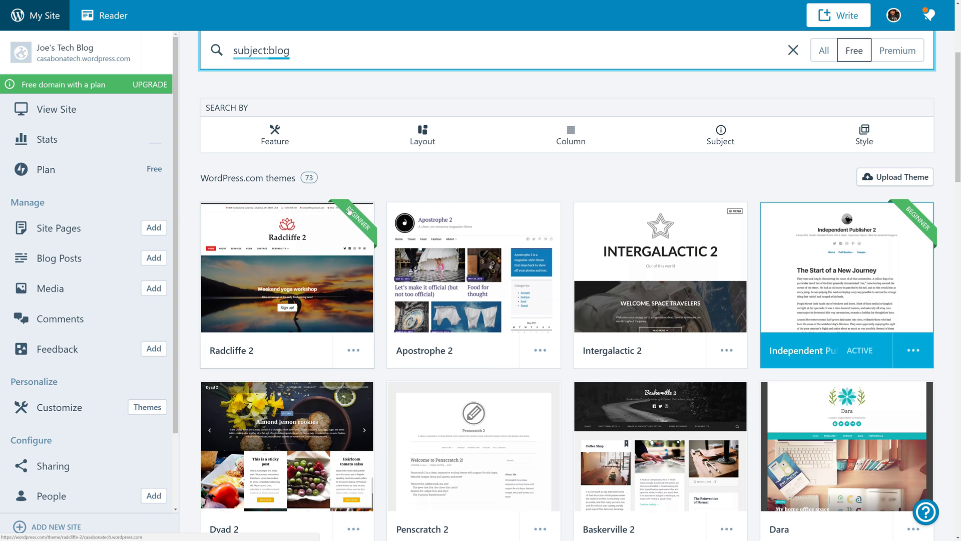
left_click(299, 373)
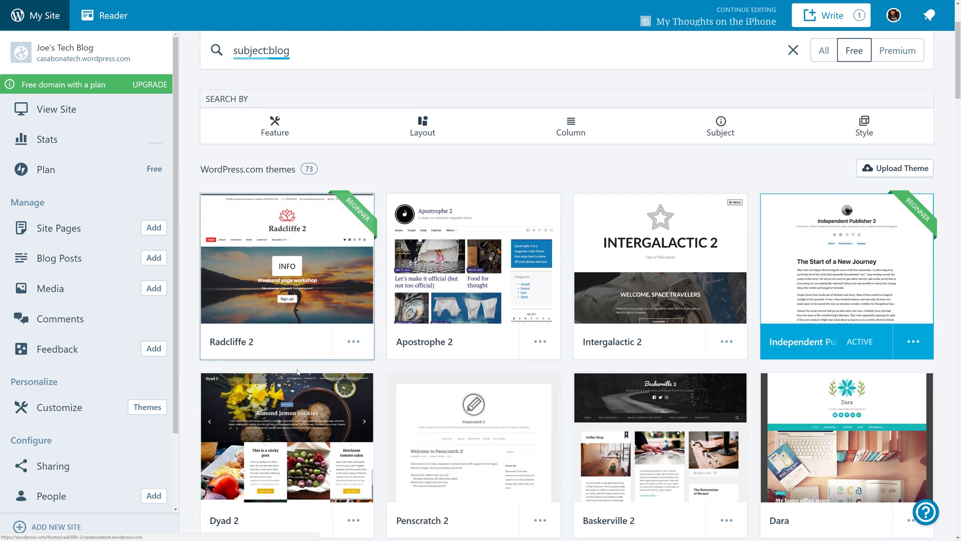
scroll(299, 372, "down", 3)
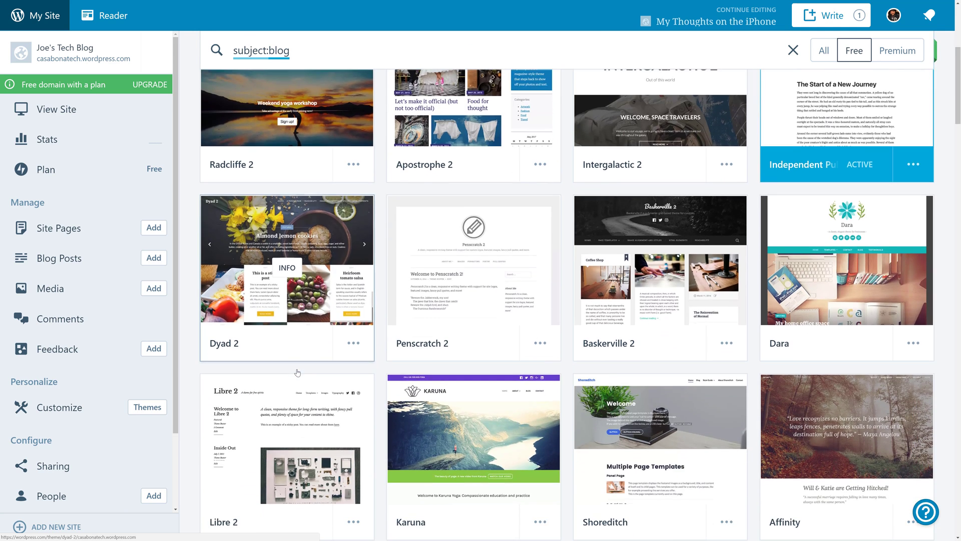
scroll(298, 373, "down", 3)
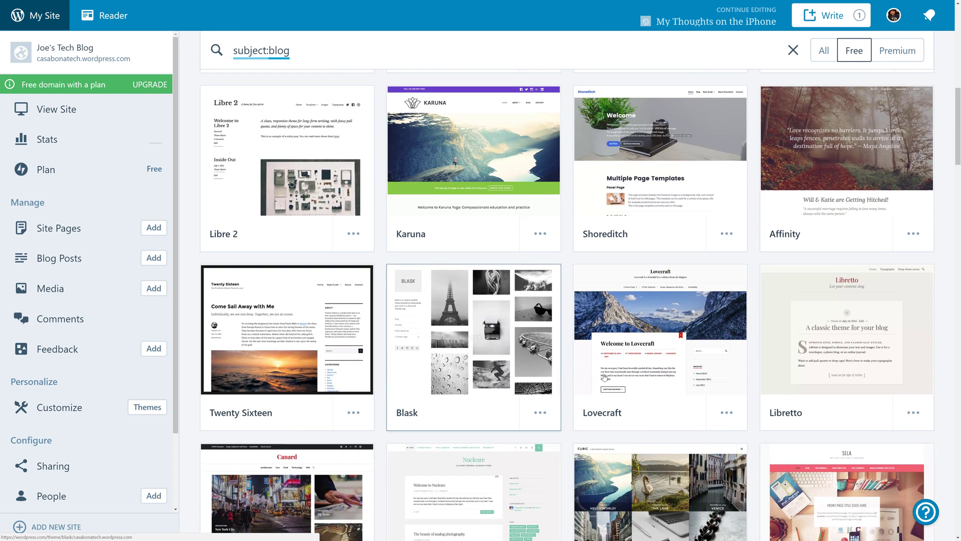
Preview the live demo of the Lovecraft theme.
left_click(726, 414)
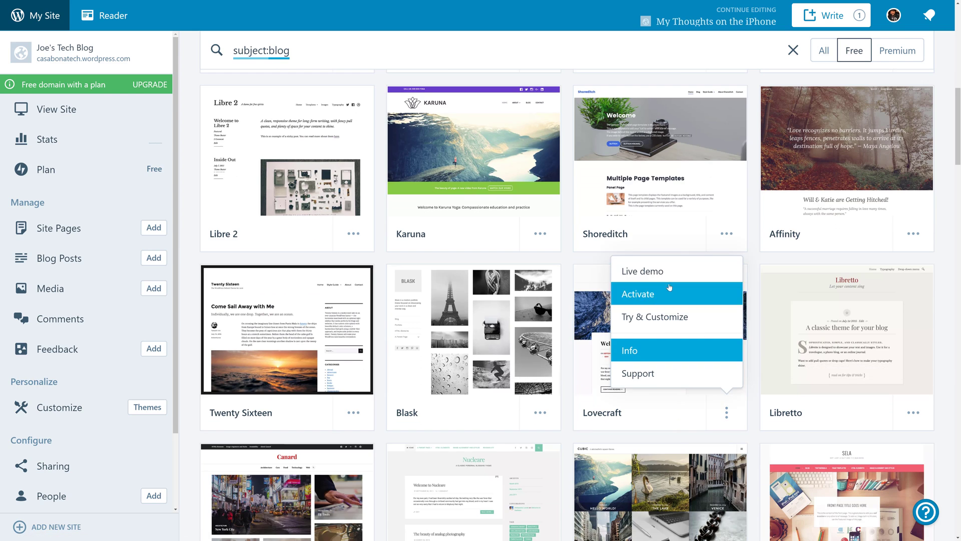
left_click(645, 271)
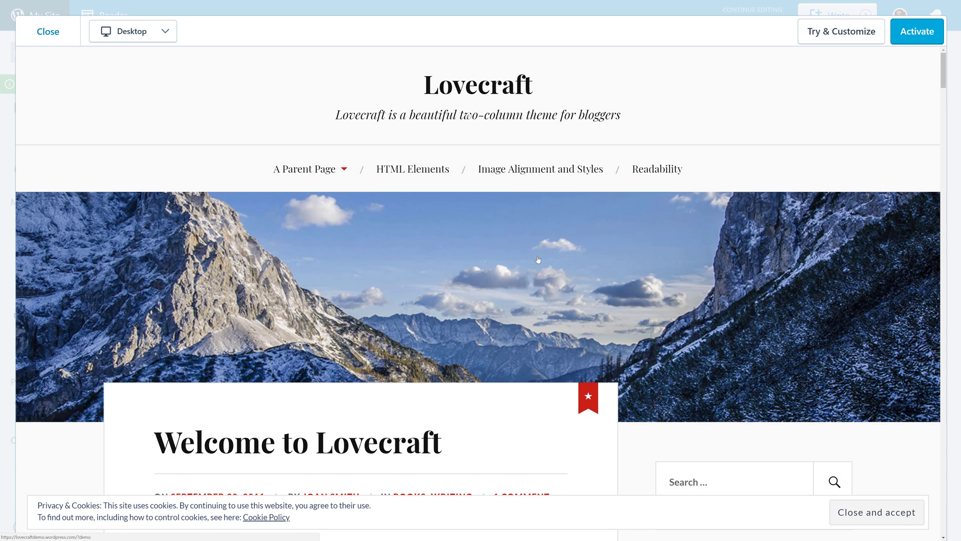
scroll(537, 259, "down", 5)
scroll(538, 259, "down", 8)
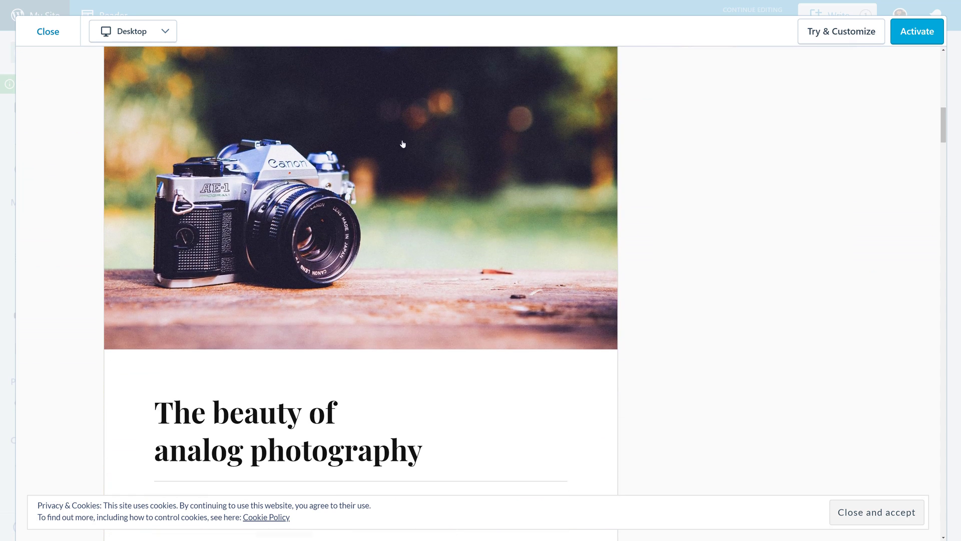
left_click(48, 31)
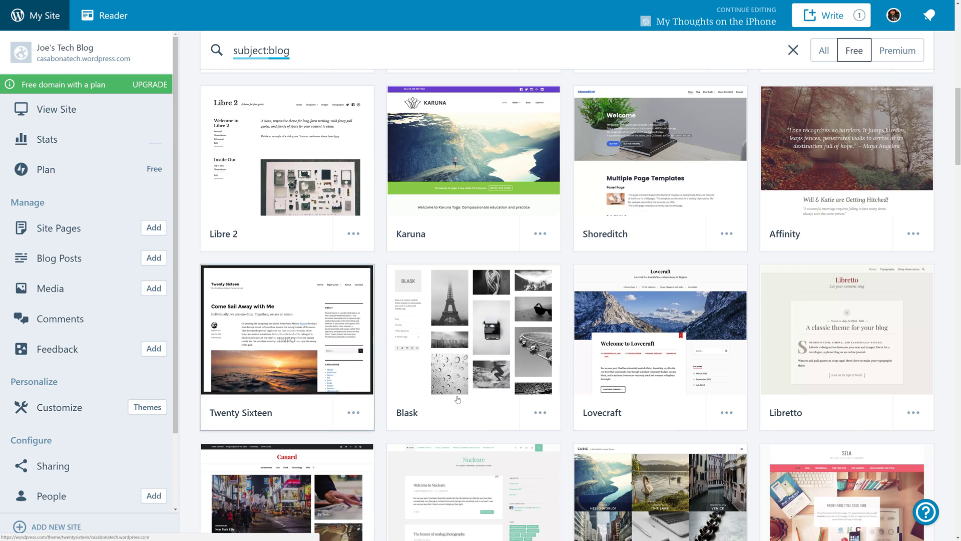
Check Lovecraft's details page and activate it as the site theme.
left_click(662, 338)
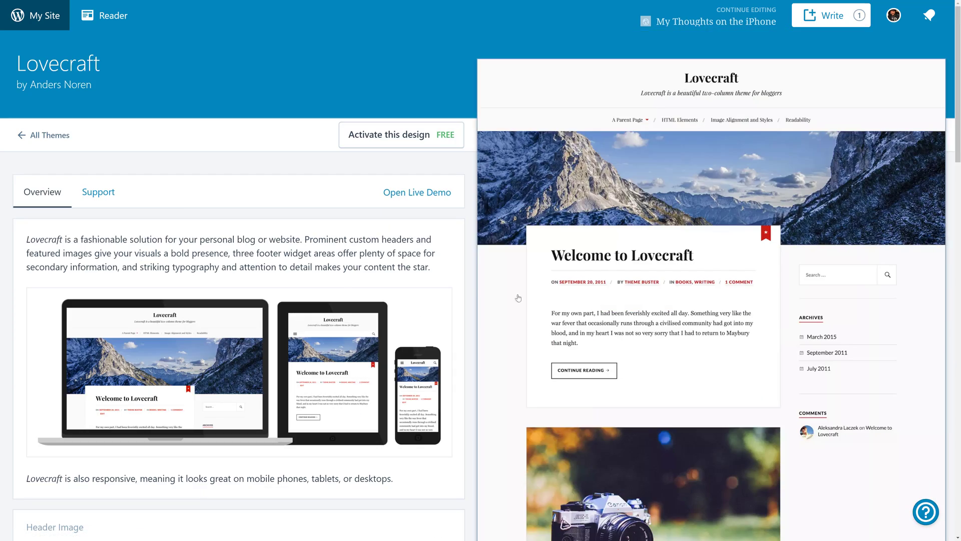
scroll(343, 284, "down", 8)
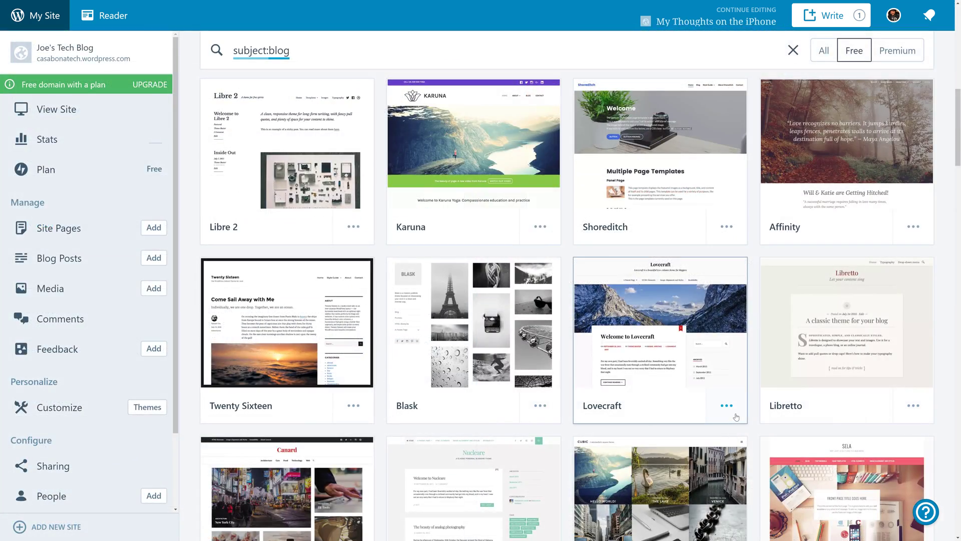
left_click(727, 405)
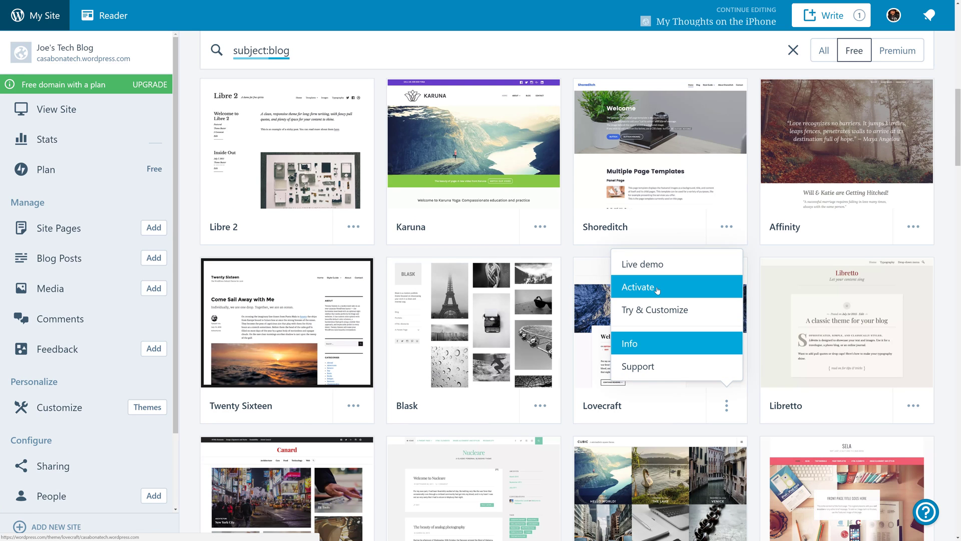
left_click(657, 290)
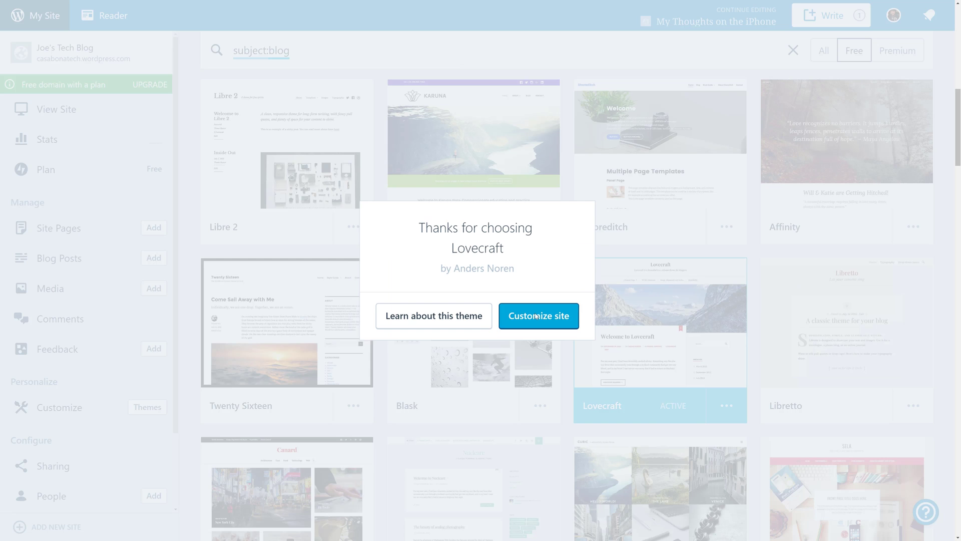
Dismiss the 'Thanks for choosing Lovecraft' message and open the Customizer for Joe's Tech Blog.
left_click(603, 156)
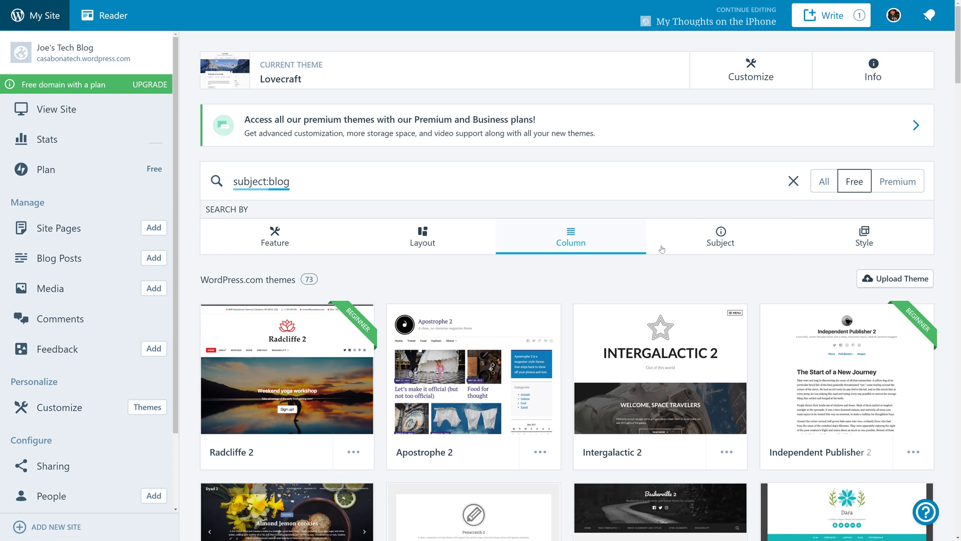
left_click(764, 74)
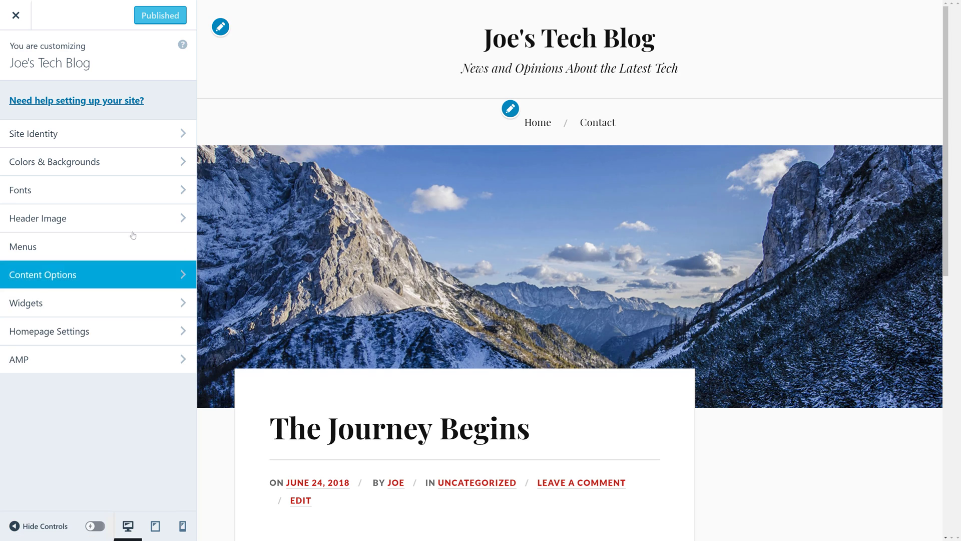
Preview the teal, brown and purple featured palettes under Colors & Backgrounds, settling on teal.
left_click(118, 161)
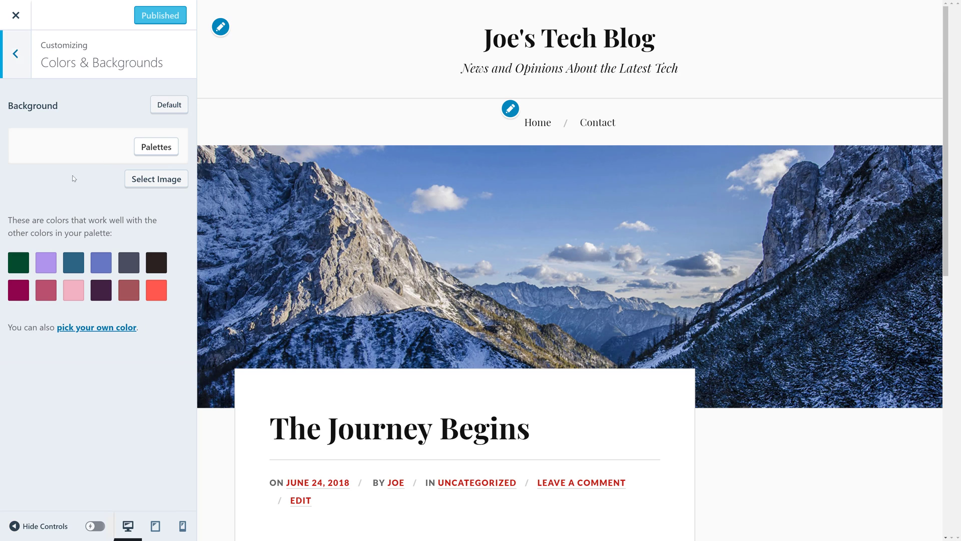
left_click(164, 148)
scroll(288, 266, "down", 5)
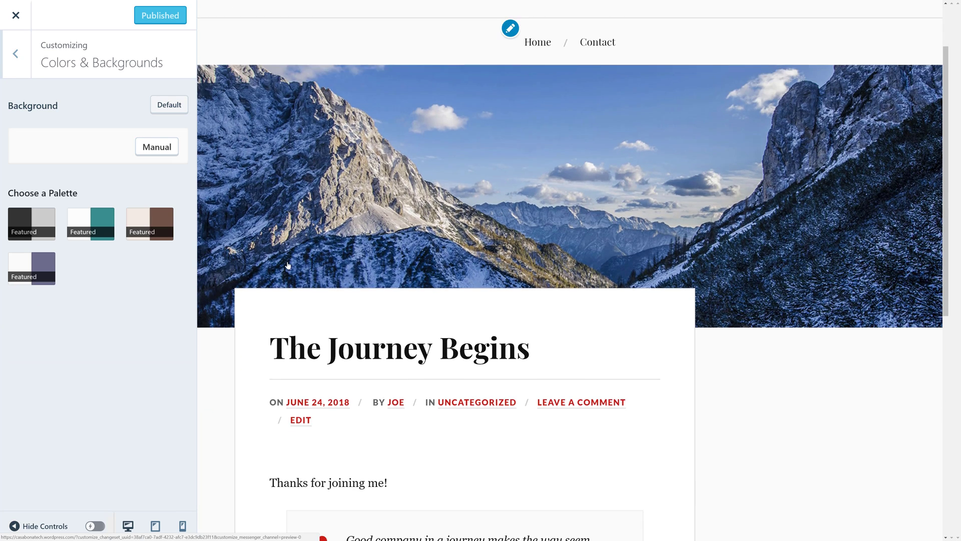
left_click(89, 216)
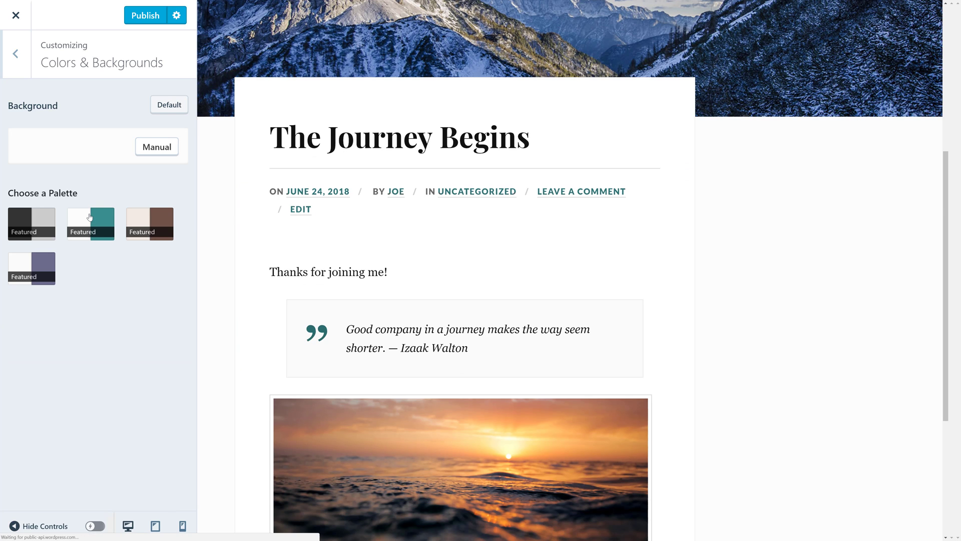
left_click(143, 220)
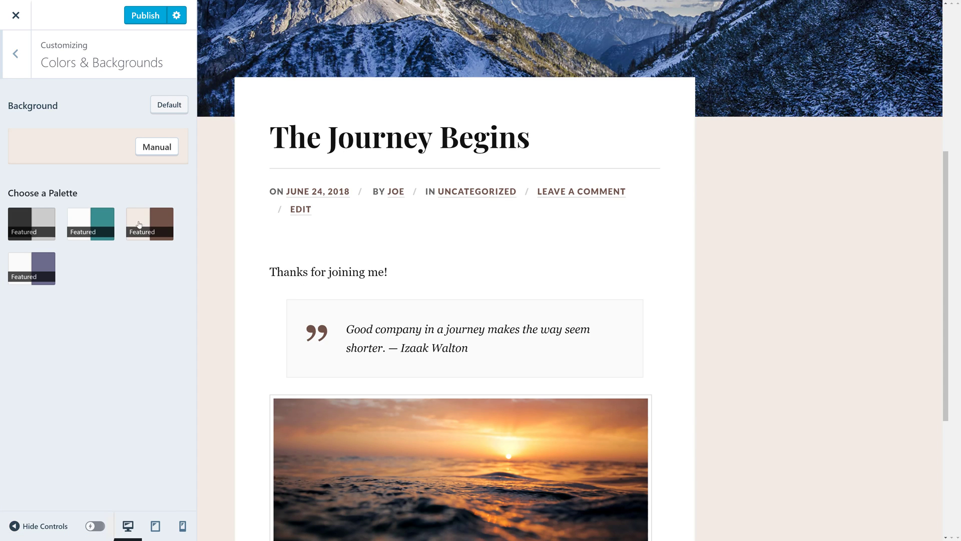
left_click(42, 260)
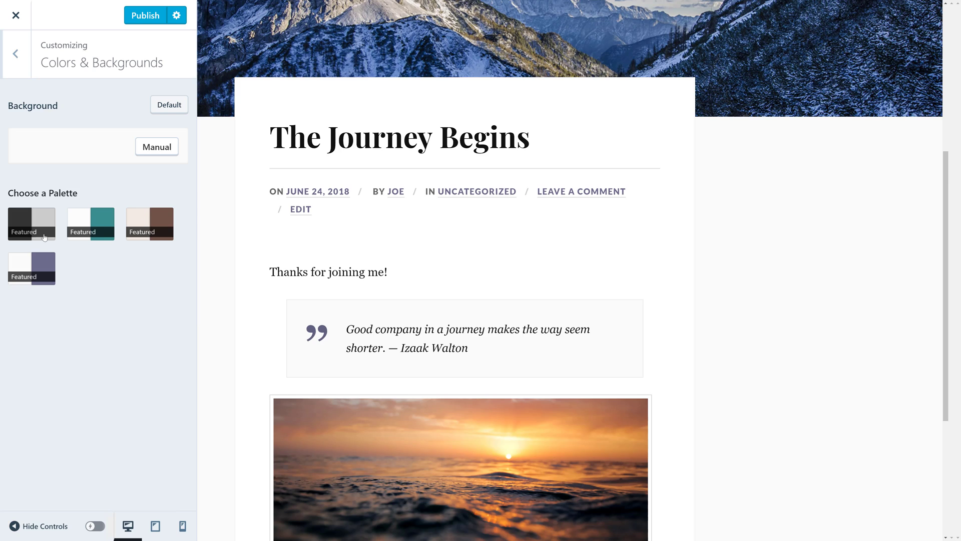
left_click(85, 216)
Glance at the content options, publish the teal scheme and exit to the themes page.
left_click(15, 54)
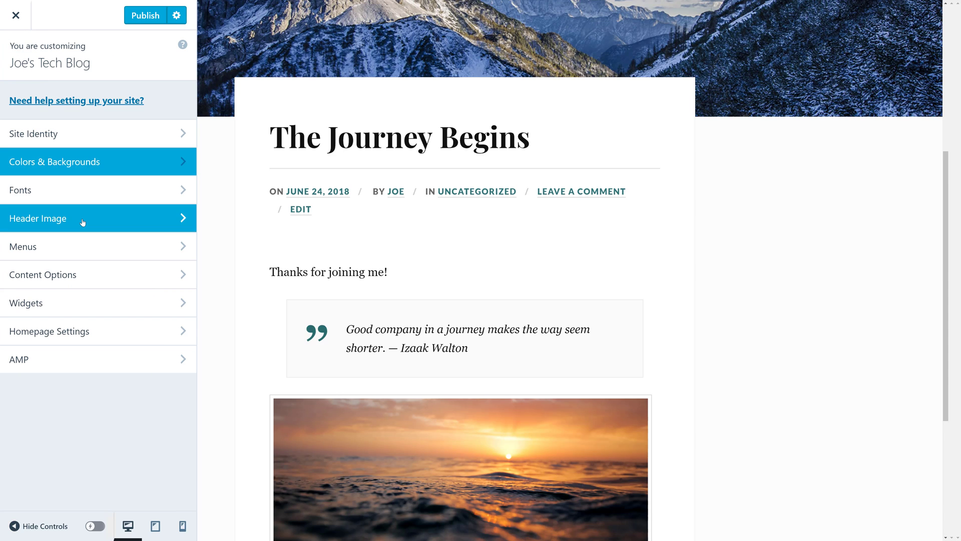
left_click(107, 272)
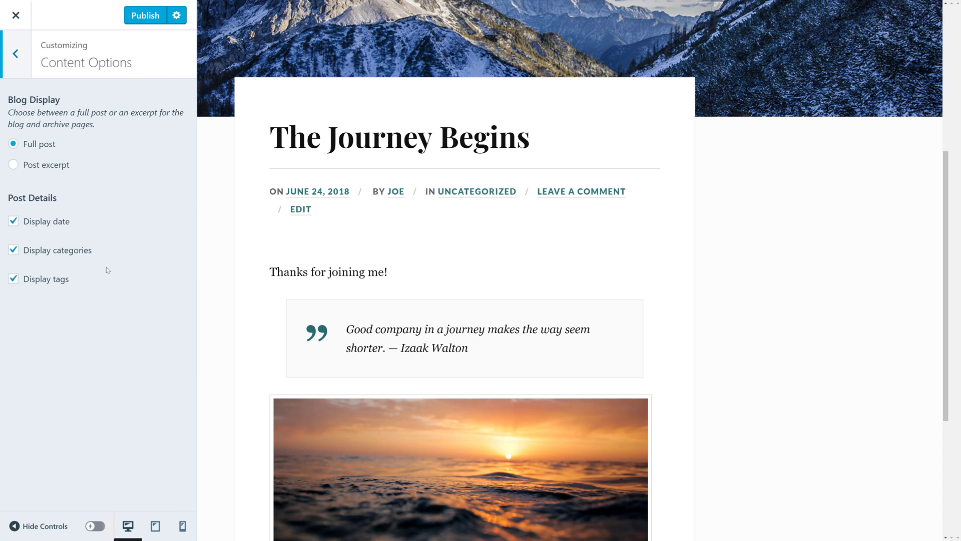
left_click(26, 60)
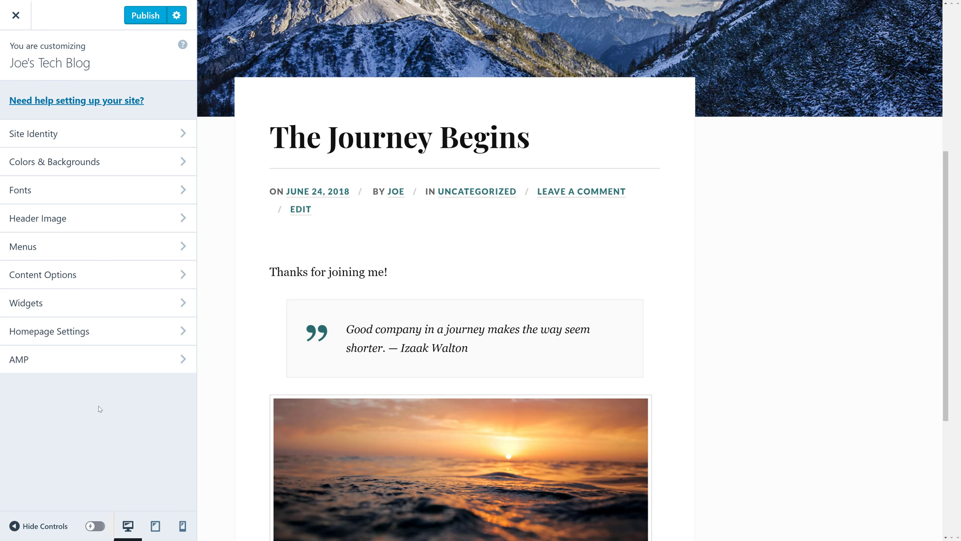
scroll(321, 465, "up", 6)
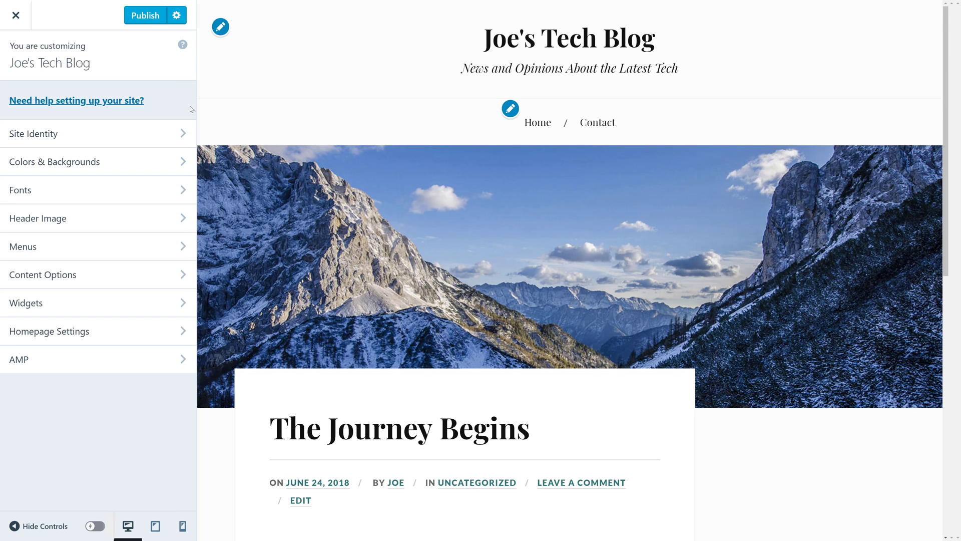
left_click(144, 16)
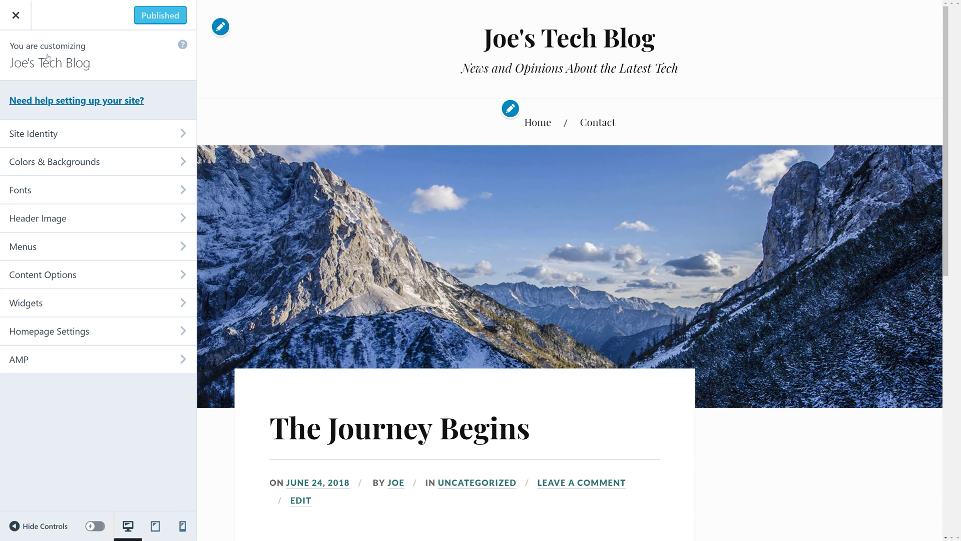
left_click(18, 20)
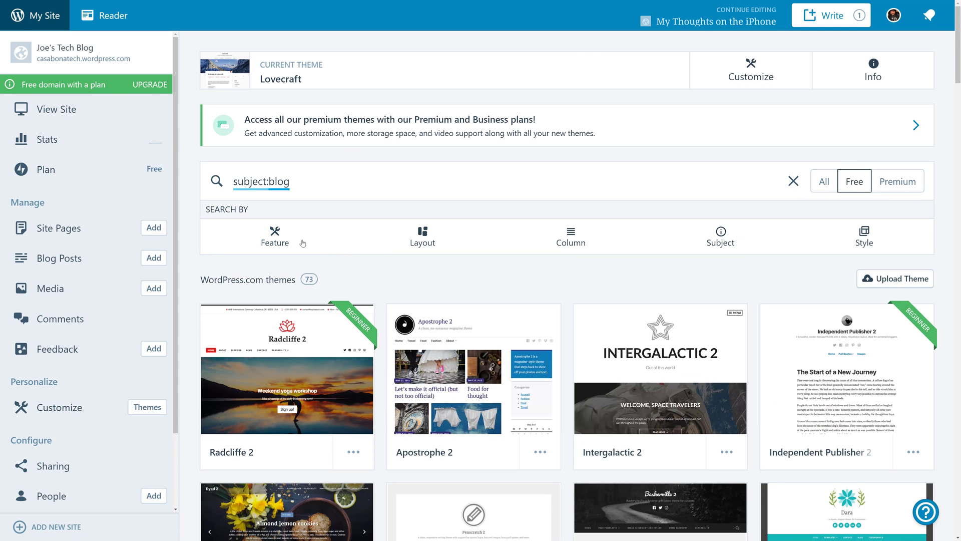
View the live site and scroll its Contact page down to the name, email and comment form.
left_click(87, 108)
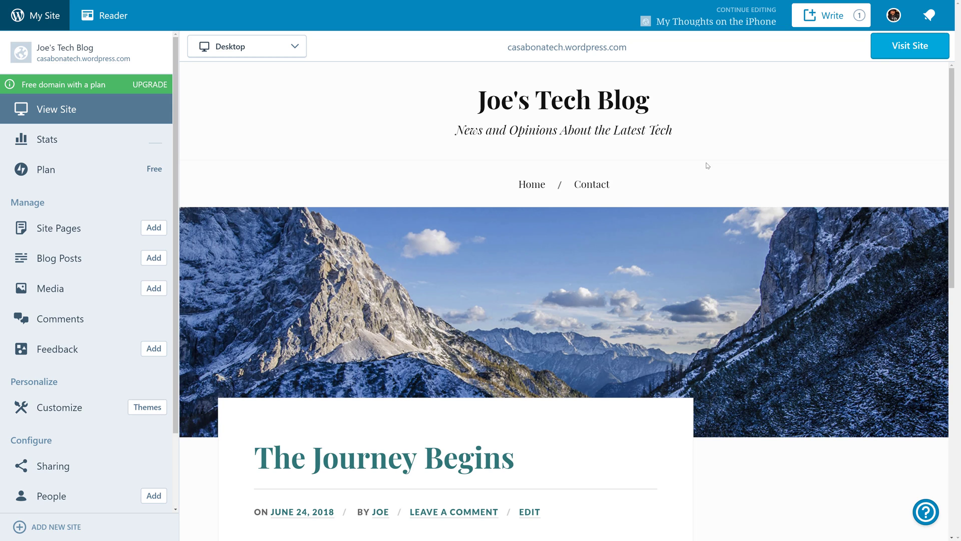
scroll(707, 165, "down", 5)
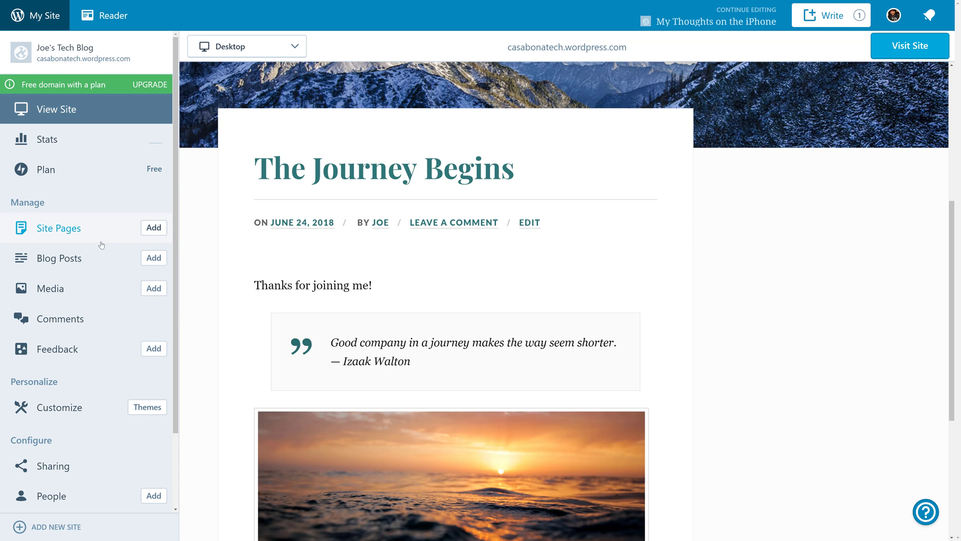
scroll(186, 308, "up", 6)
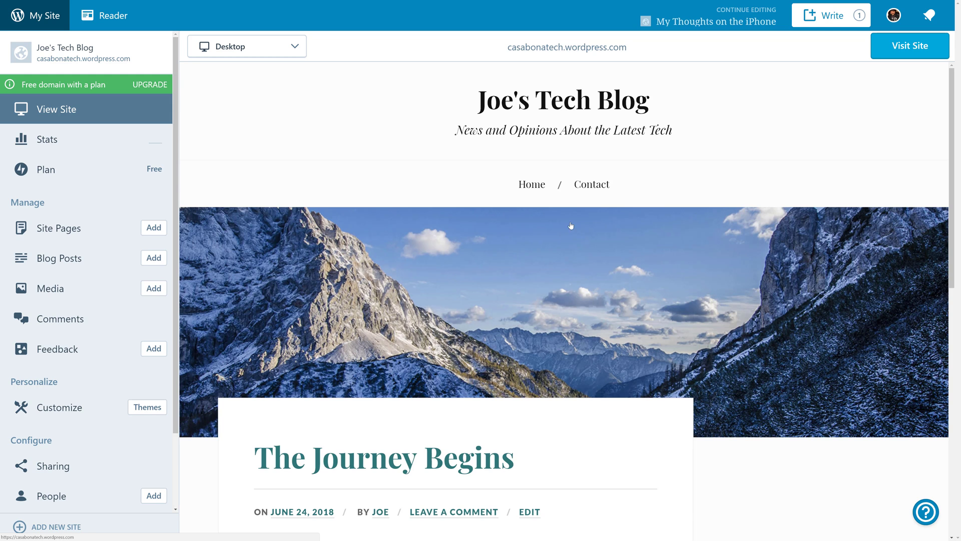
left_click(600, 188)
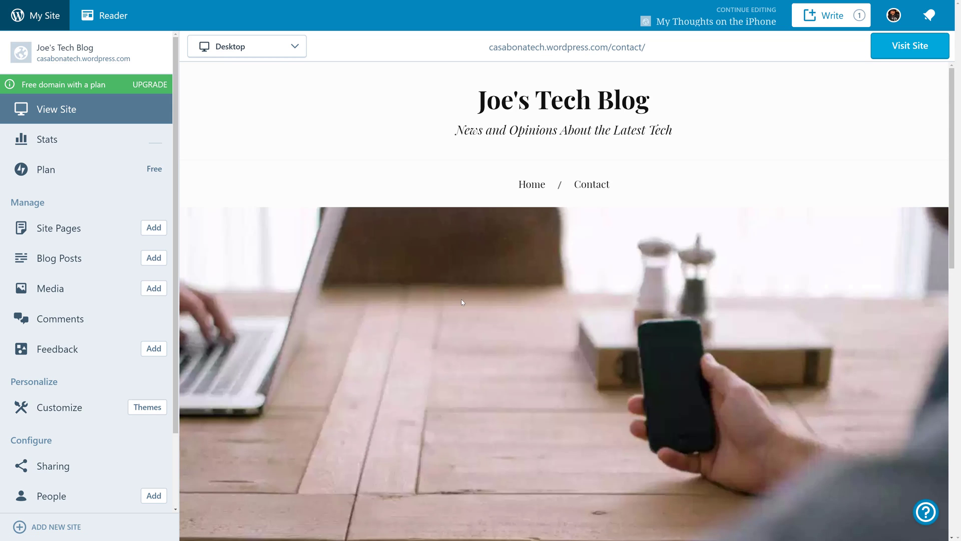
scroll(455, 299, "down", 10)
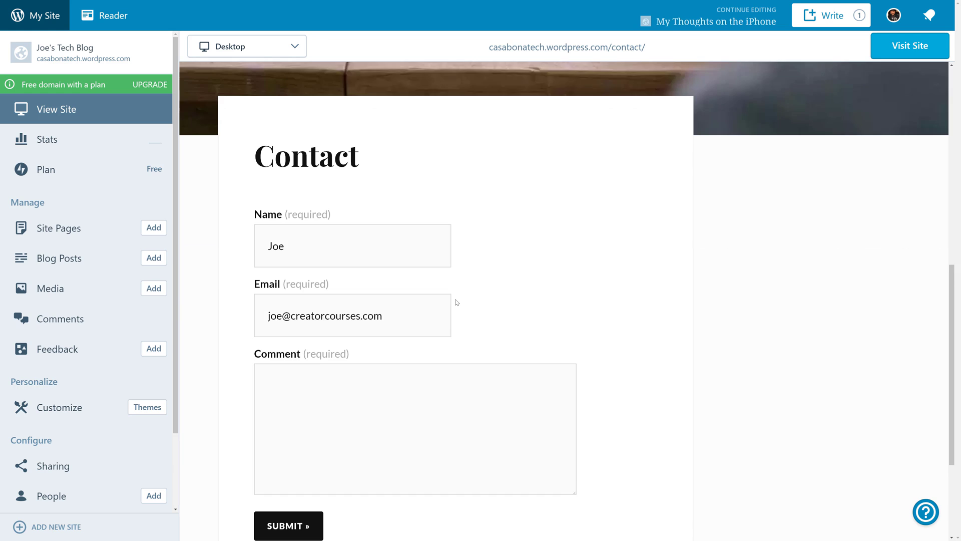
scroll(456, 300, "down", 3)
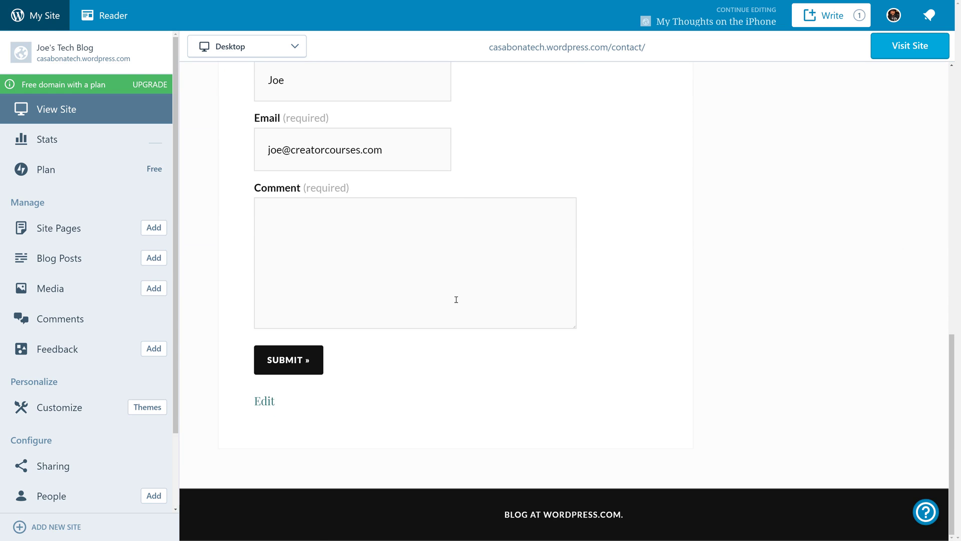
Trash the sample post 'The Journey Begins' from the Blog Posts list.
left_click(75, 263)
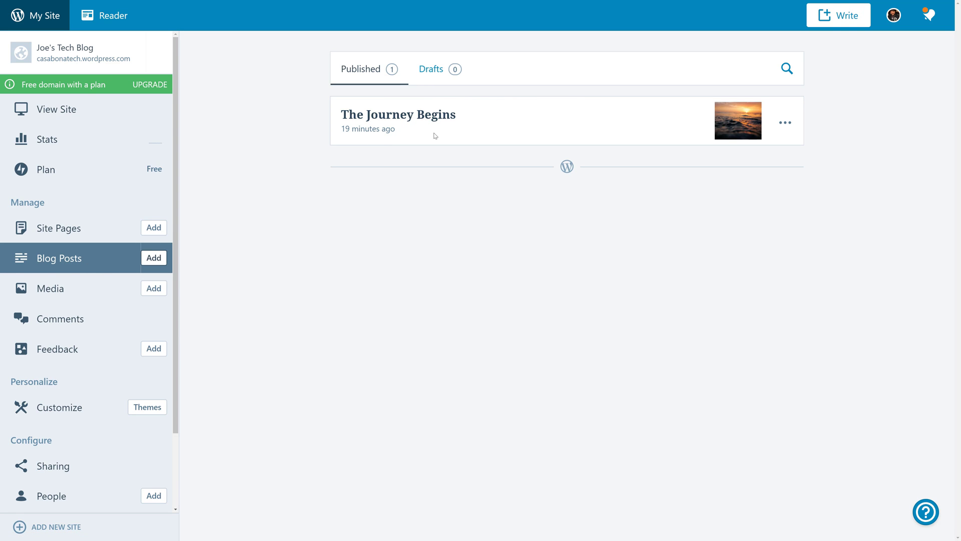
left_click(784, 123)
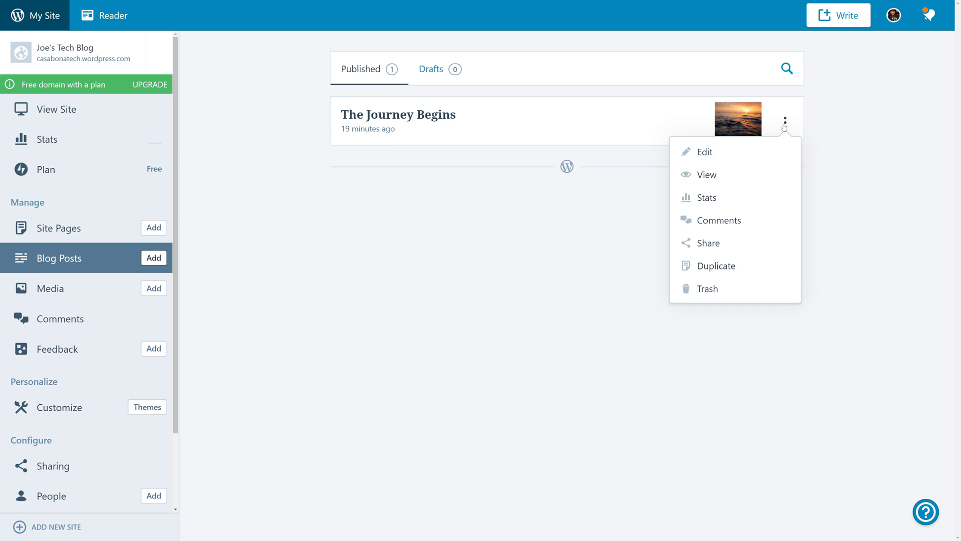
left_click(704, 291)
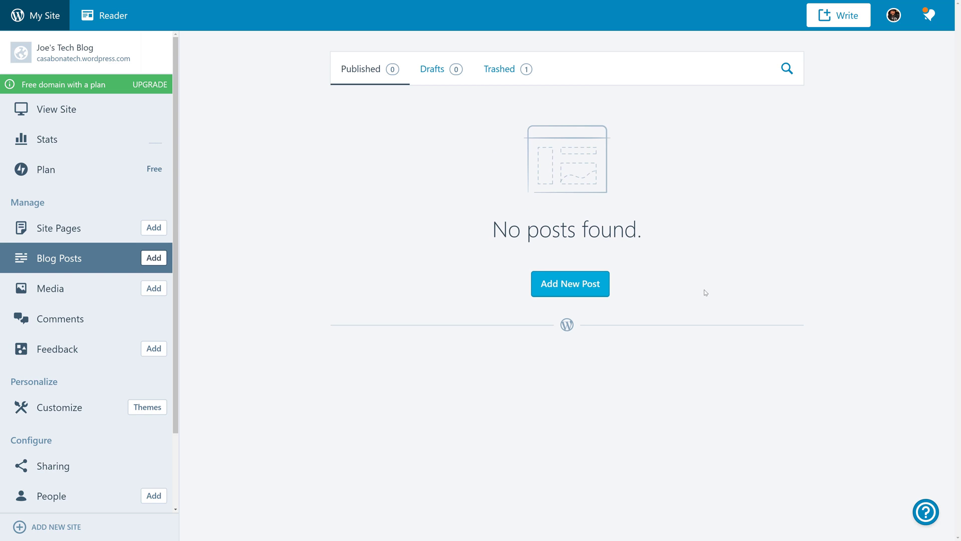
Create a new blank post and step through the editor's introductory tour until it closes.
left_click(565, 283)
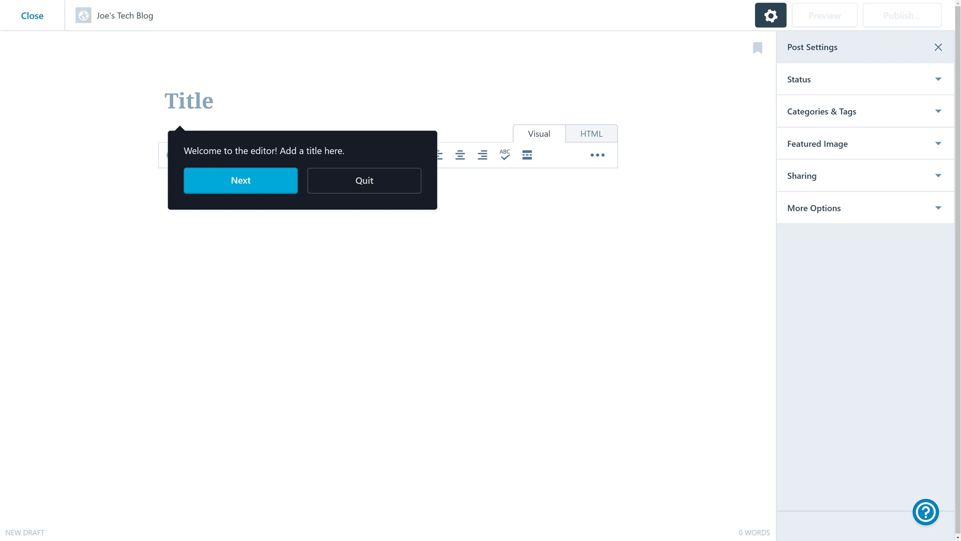
left_click(241, 180)
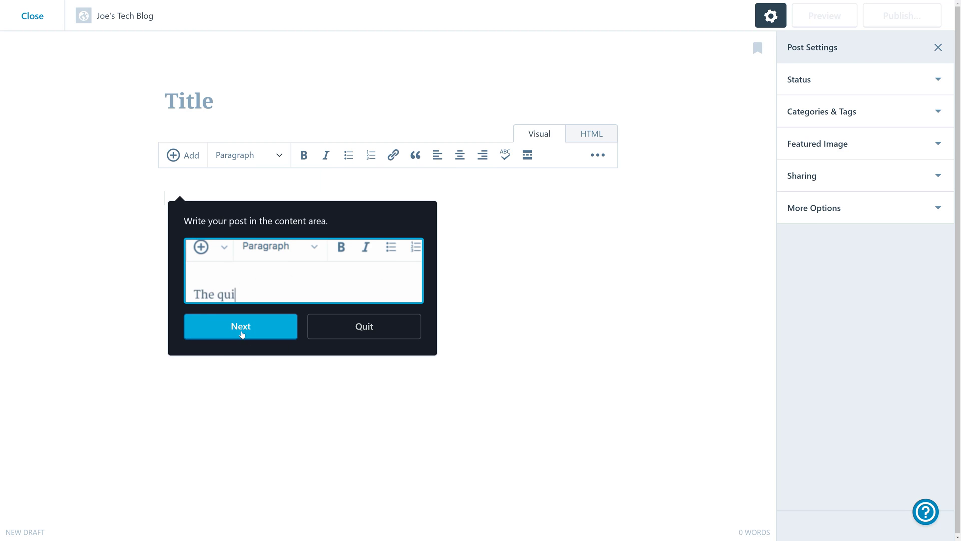
left_click(242, 332)
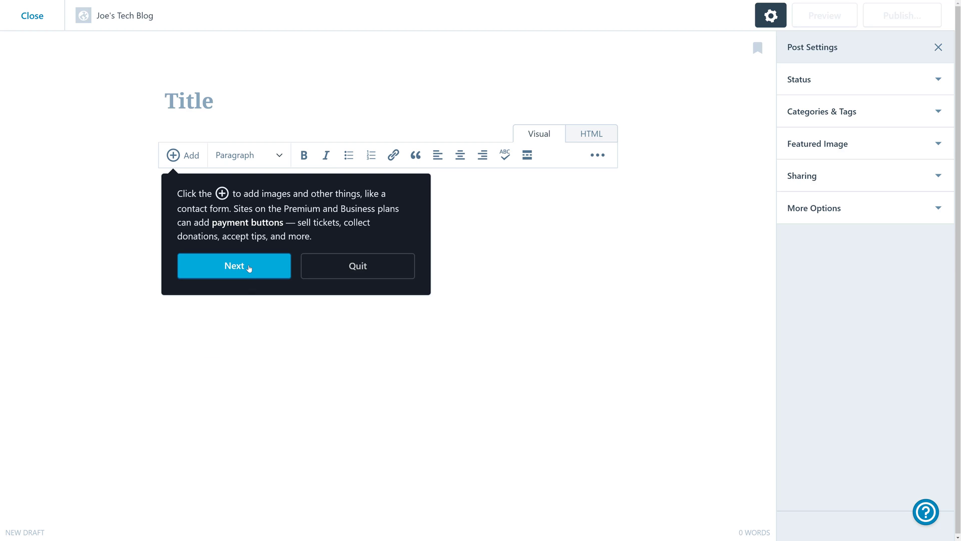
left_click(249, 268)
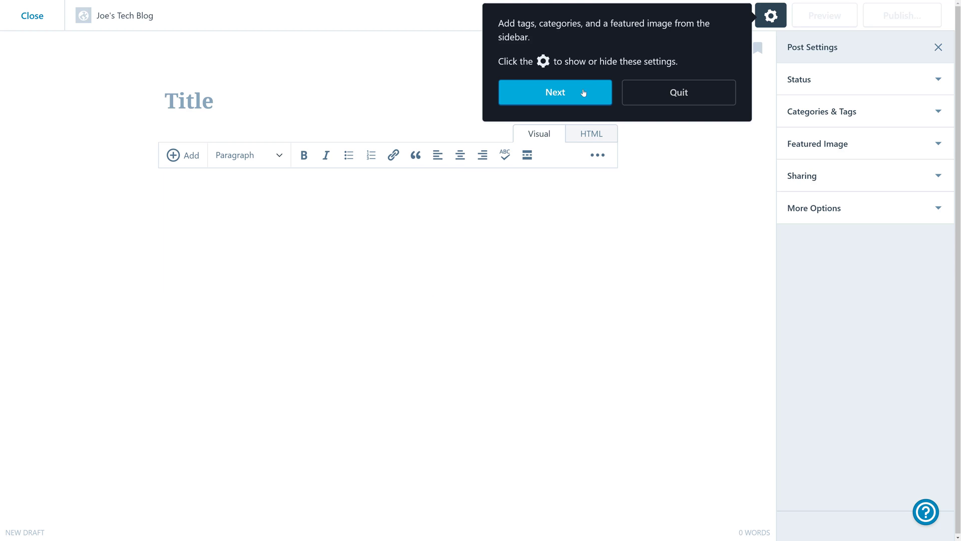
left_click(571, 103)
left_click(684, 164)
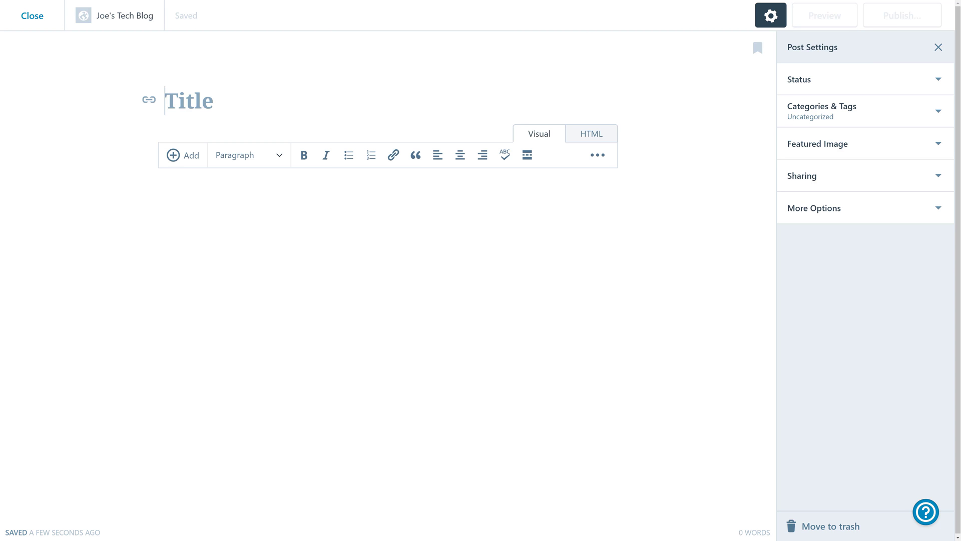
Title the post 'My Thoughts on the iPhone' and paste the full article into its body.
type("My T")
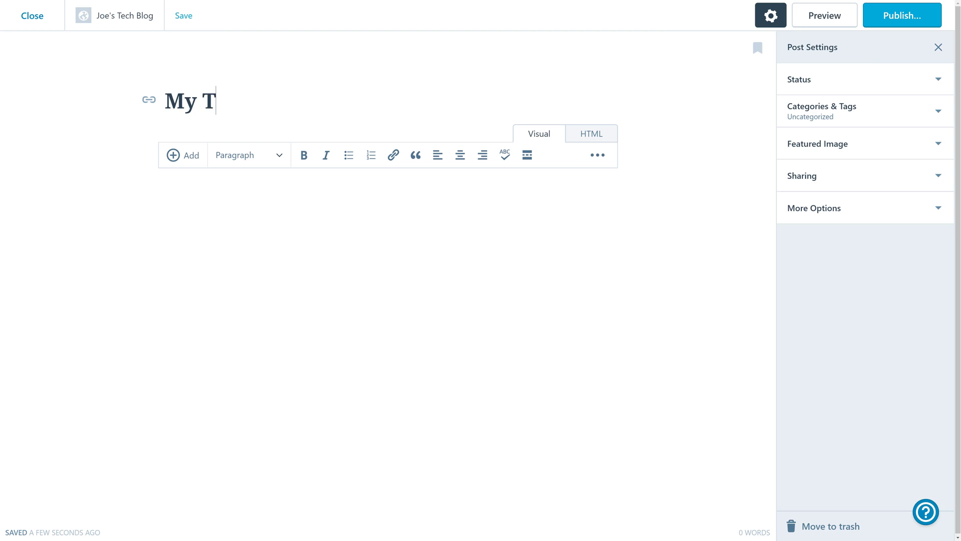
type("houghts on the iPhone")
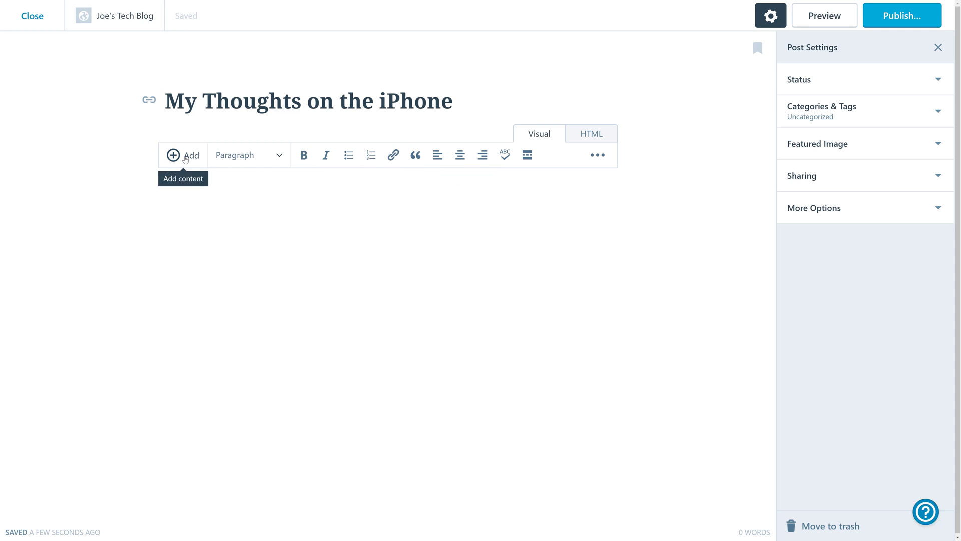
left_click(181, 159)
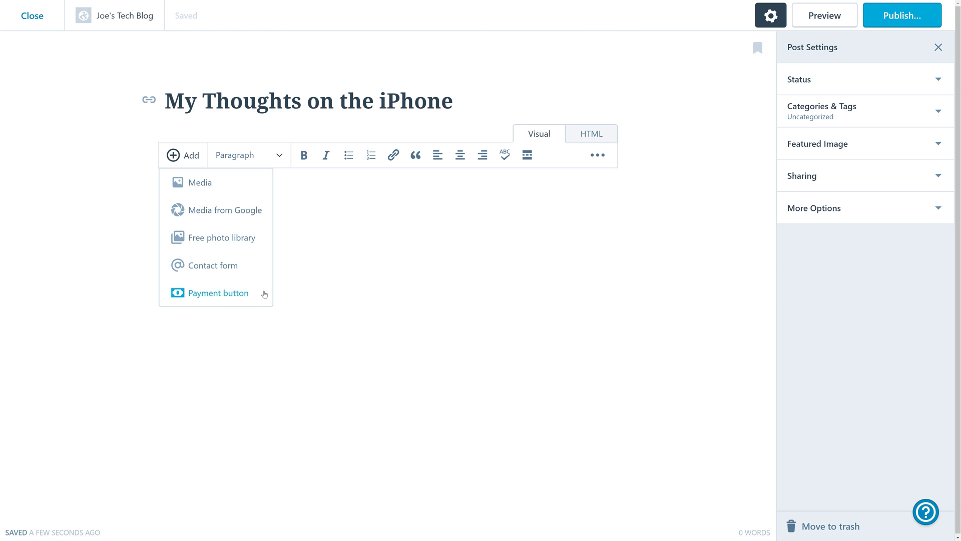
key("Escape")
key("ctrl+v")
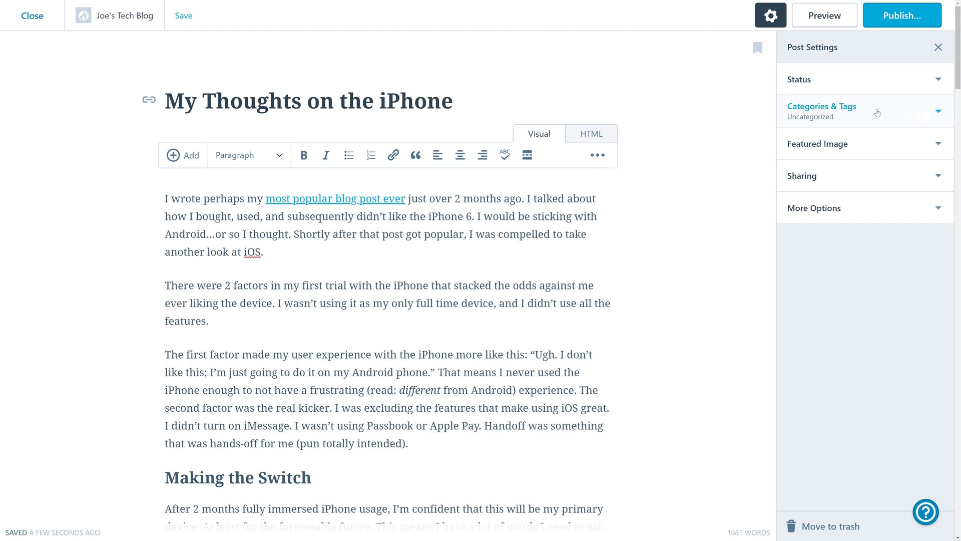
Create the new category 'Phones / Mobile Devices' for the post.
left_click(861, 110)
left_click(841, 176)
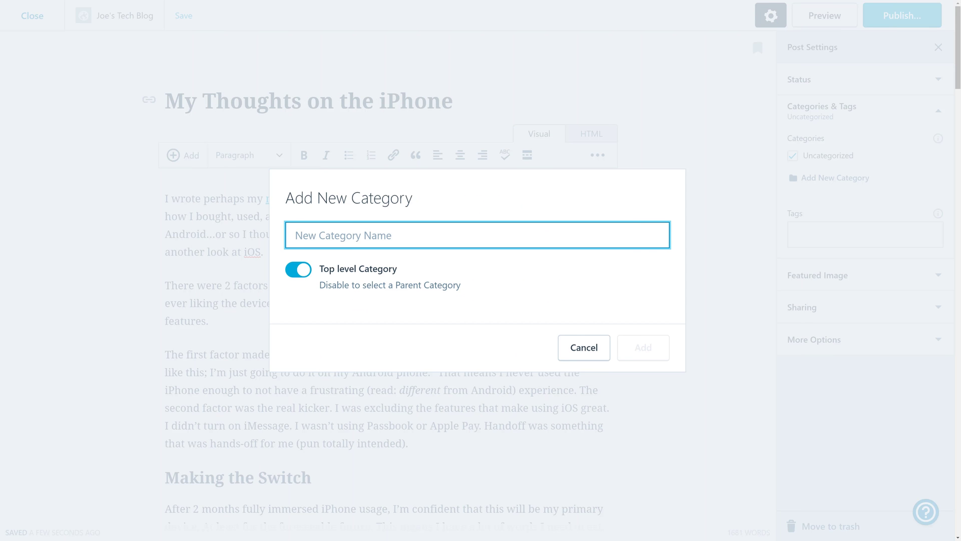
type("Phones /")
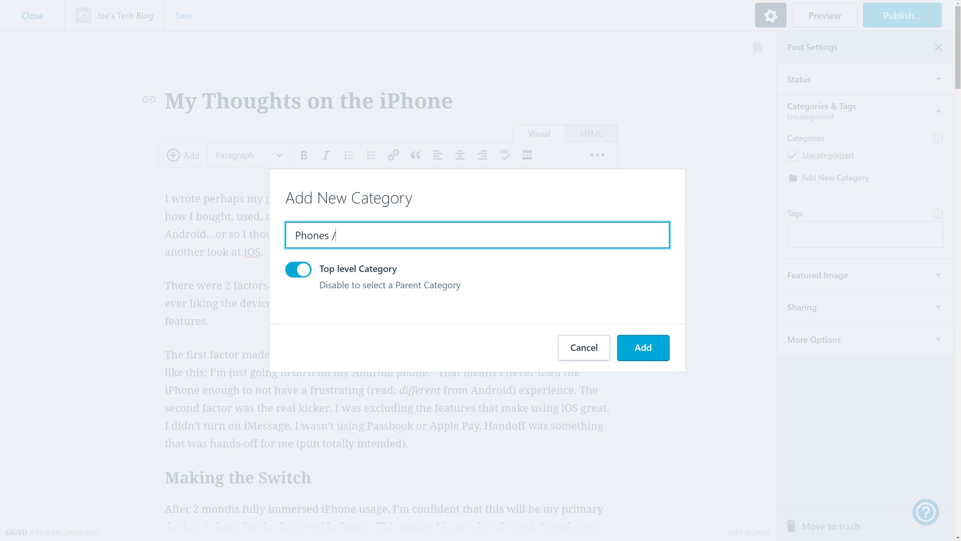
type(" Mobile Devices")
left_click(636, 338)
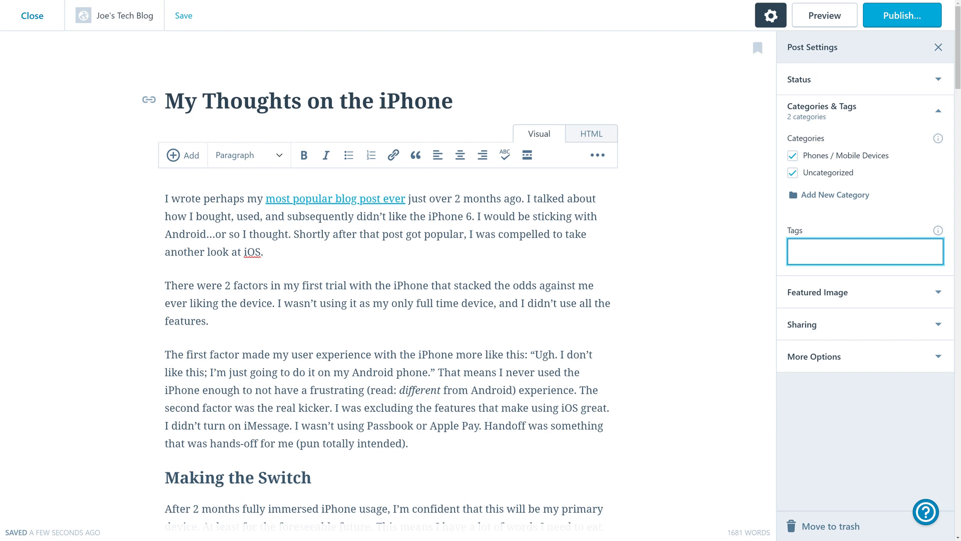
Tag the post iphone, iOS, mobile and cell.
type("iphone")
key("Return")
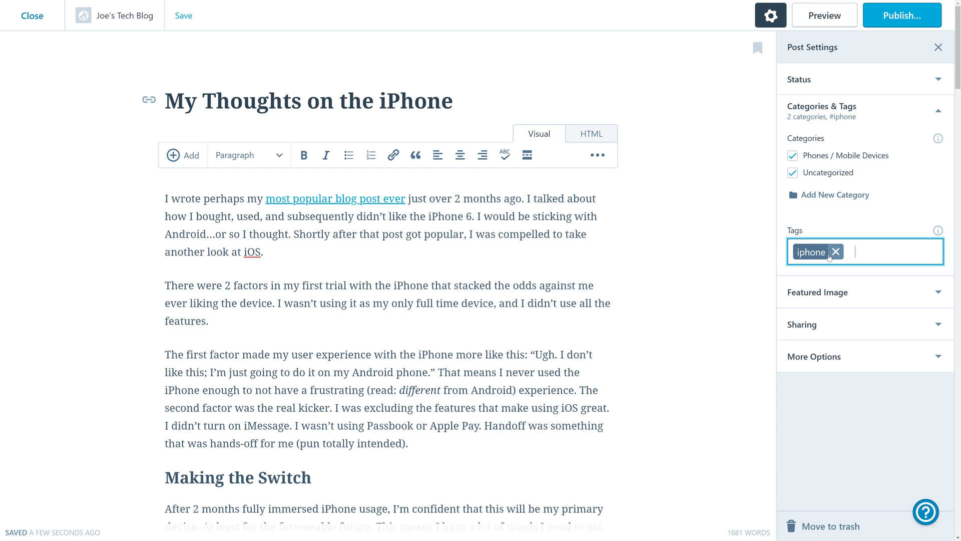
type("iOS")
key("Return")
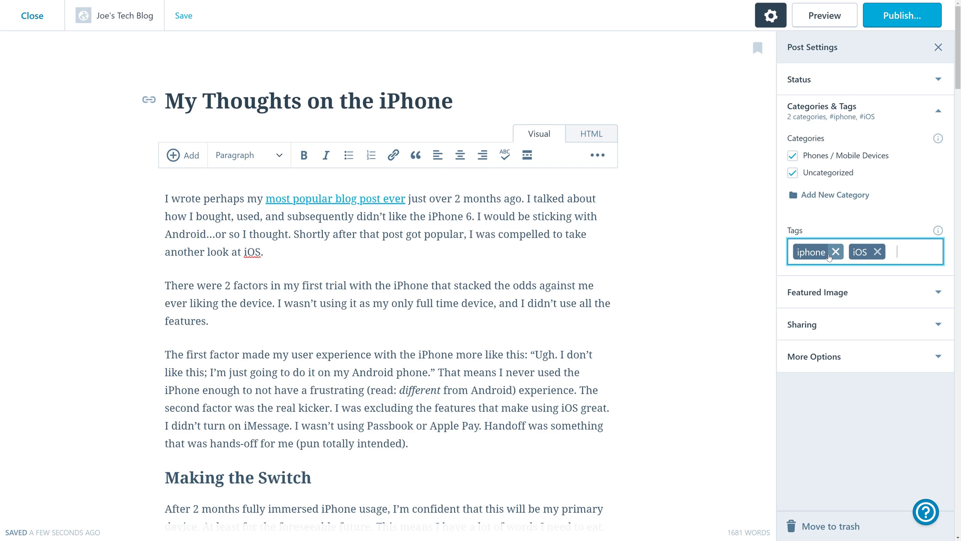
type("mobile")
key("Return")
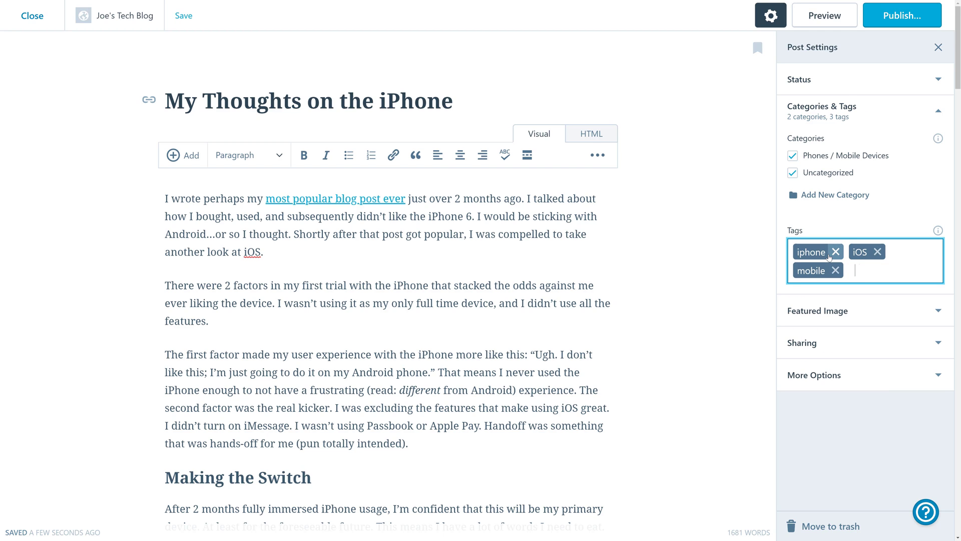
type("cell")
key("Return")
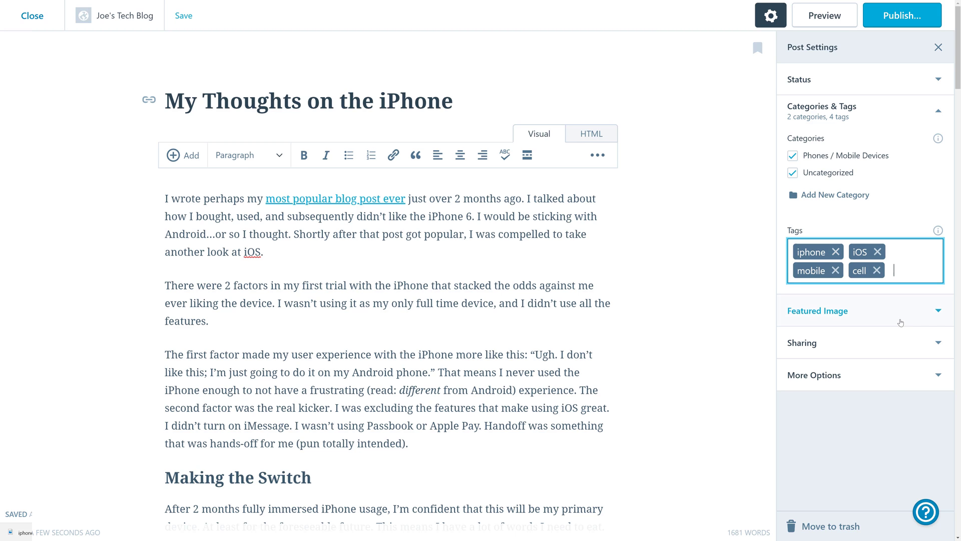
left_click(851, 310)
Upload iphone6-select-2014 from the Desktop and set it as the post's featured image.
left_click(885, 376)
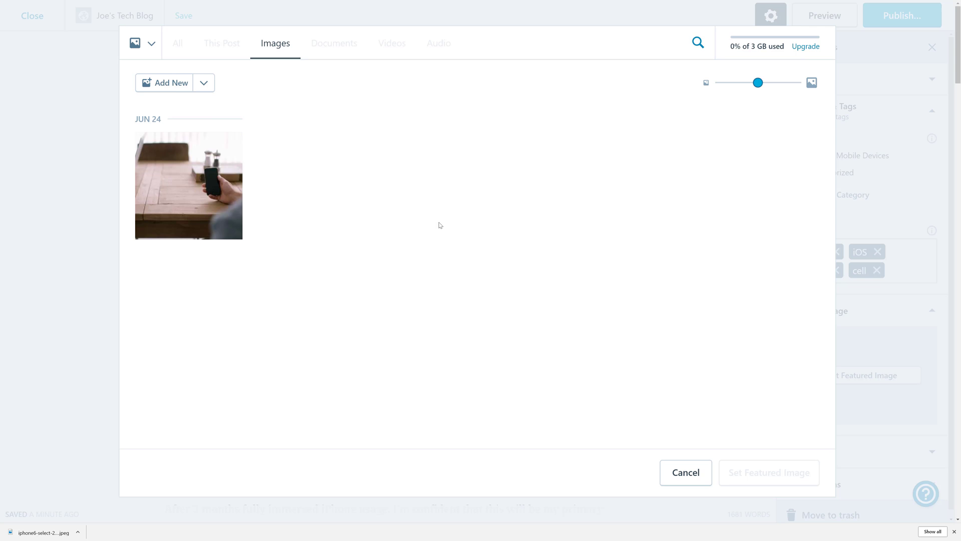
left_click(171, 84)
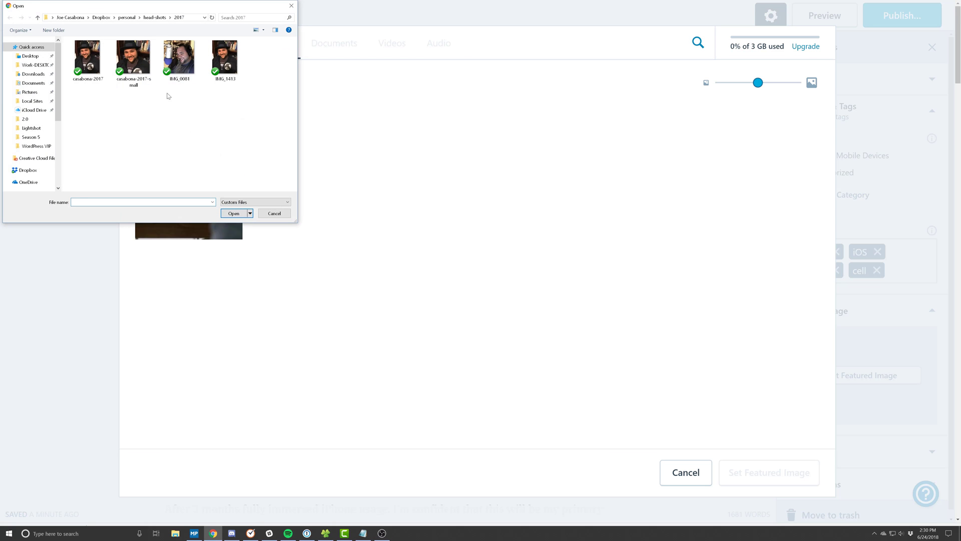
left_click(30, 56)
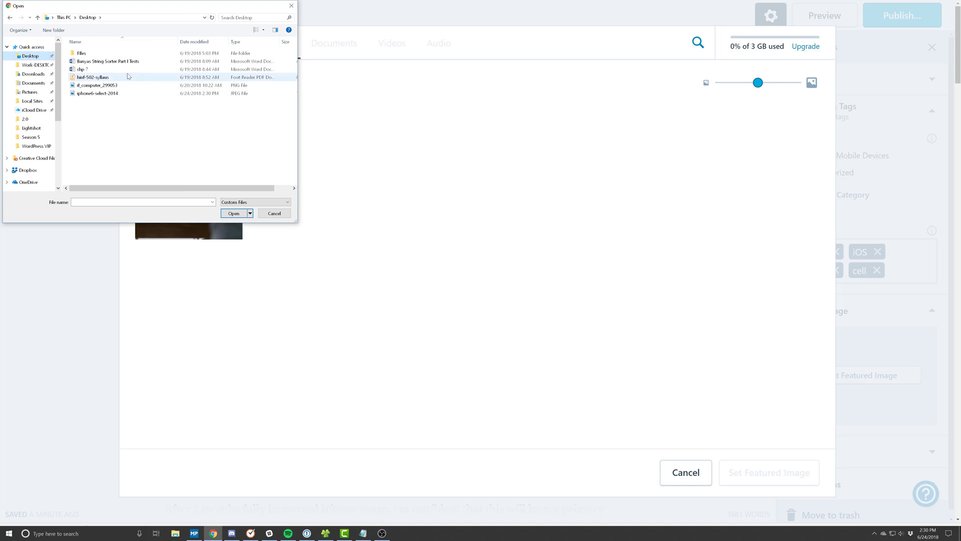
double_click(124, 93)
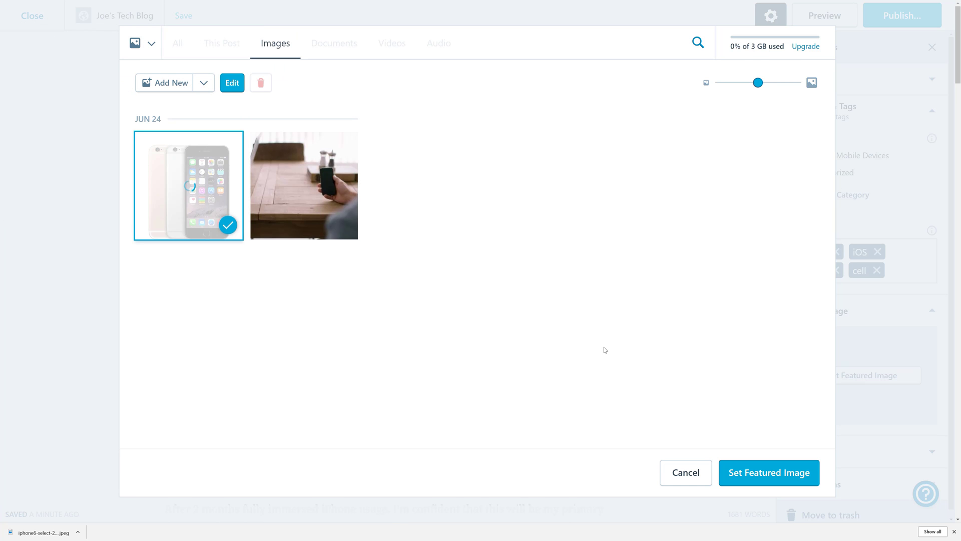
left_click(775, 483)
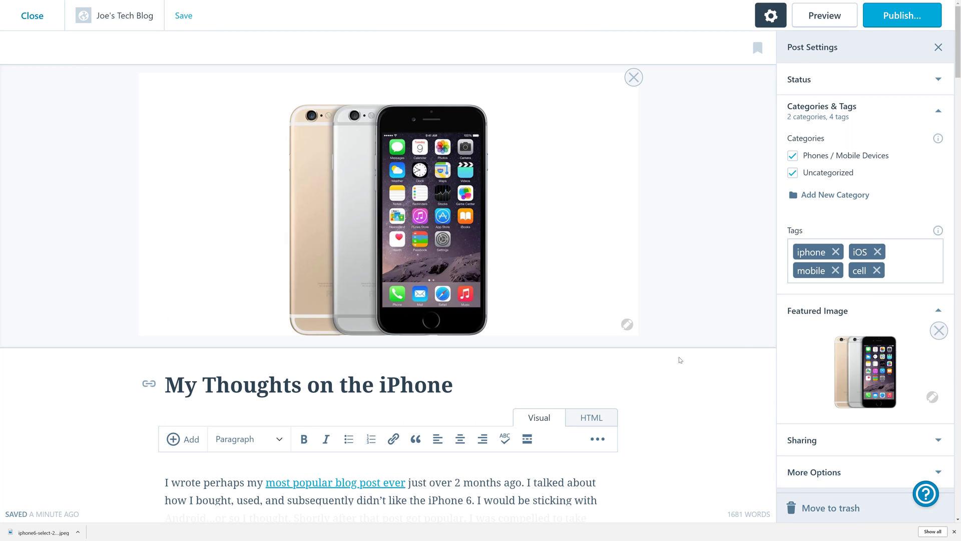
Reveal the post's Sharing and More Options settings.
scroll(681, 429, "down", 4)
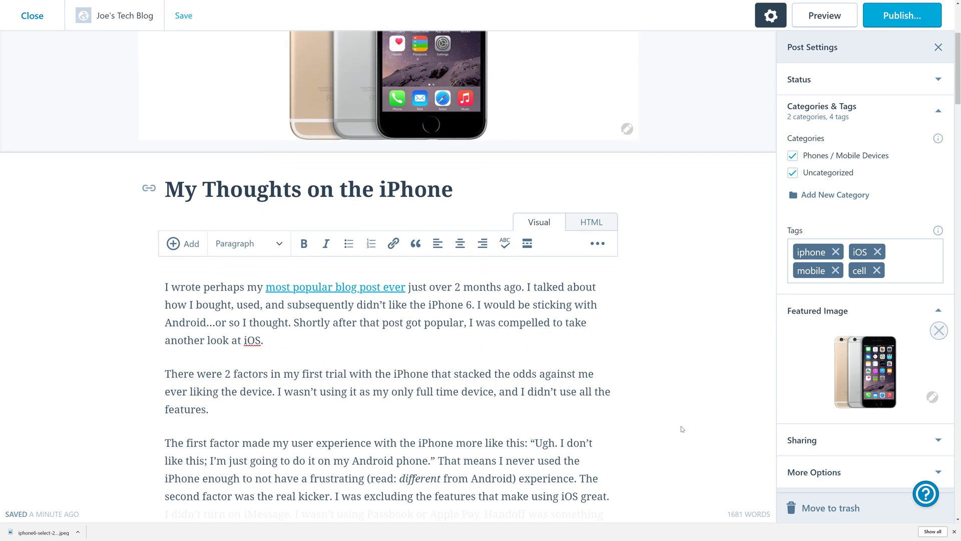
scroll(594, 106, "up", 4)
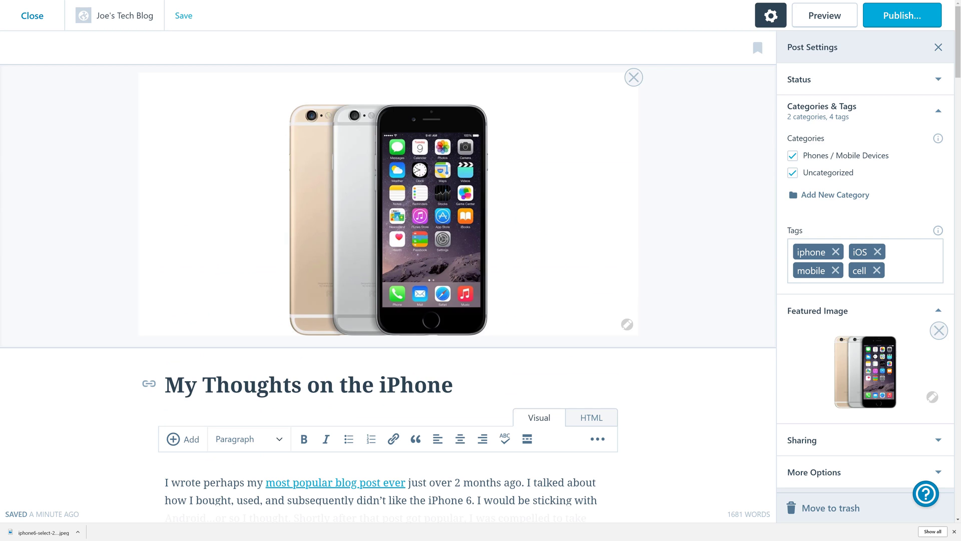
scroll(425, 412, "down", 4)
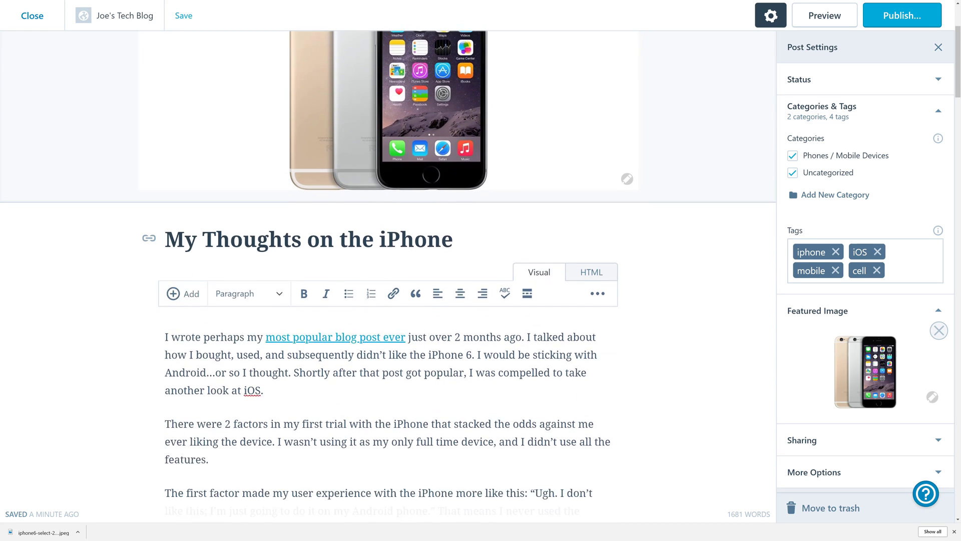
left_click(802, 440)
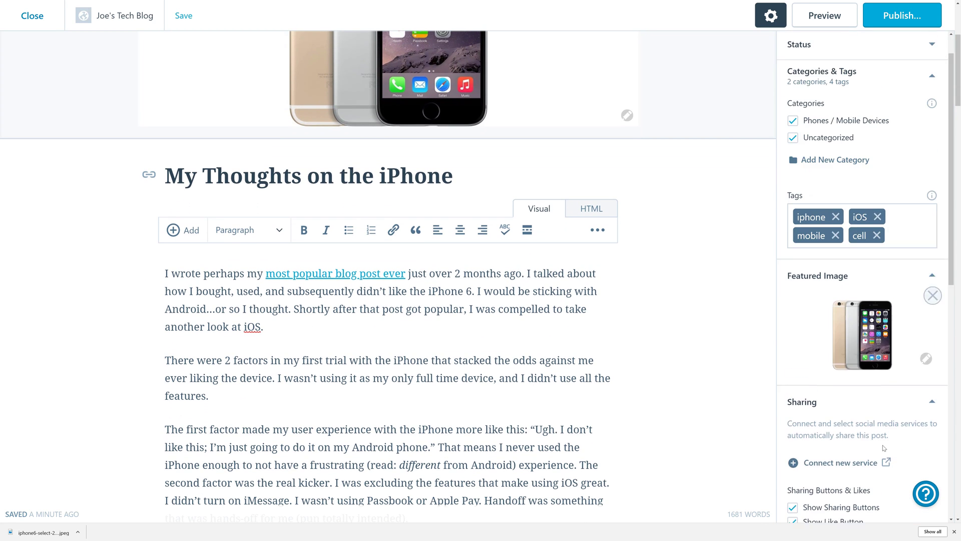
scroll(861, 350, "down", 3)
left_click(814, 484)
scroll(857, 294, "down", 2)
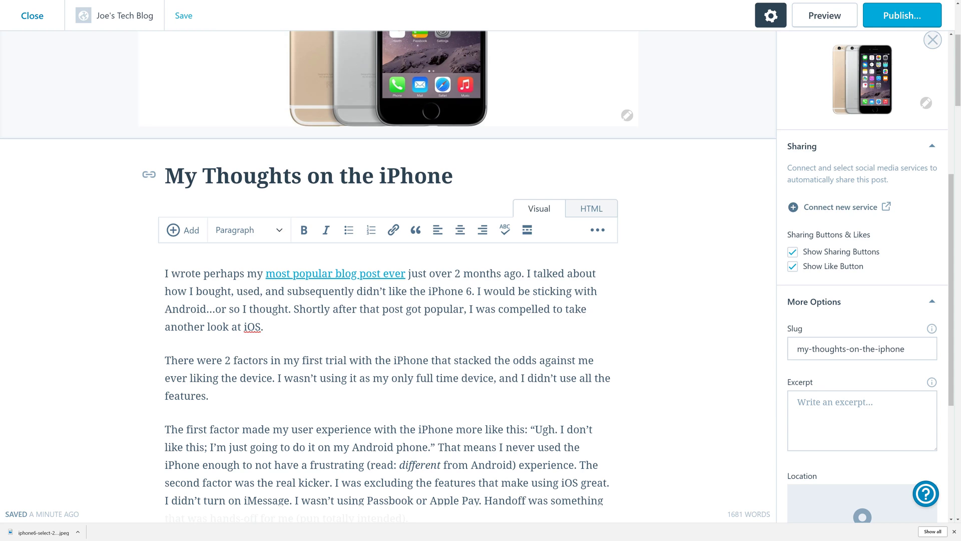
Review the post's slug, then bring up the pre-publish confirmation.
scroll(835, 211, "down", 4)
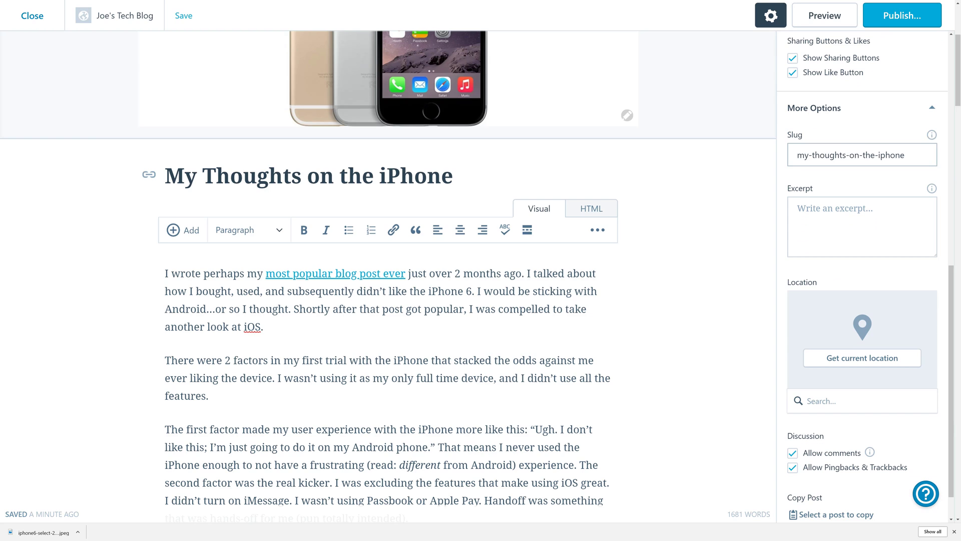
left_click_drag(797, 155, 905, 155)
left_click(905, 155)
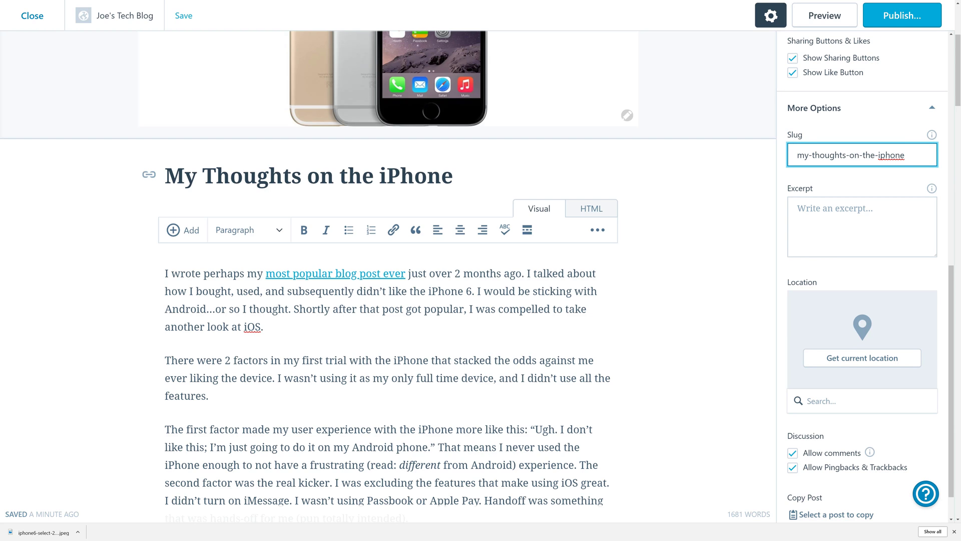
scroll(894, 319, "down", 1)
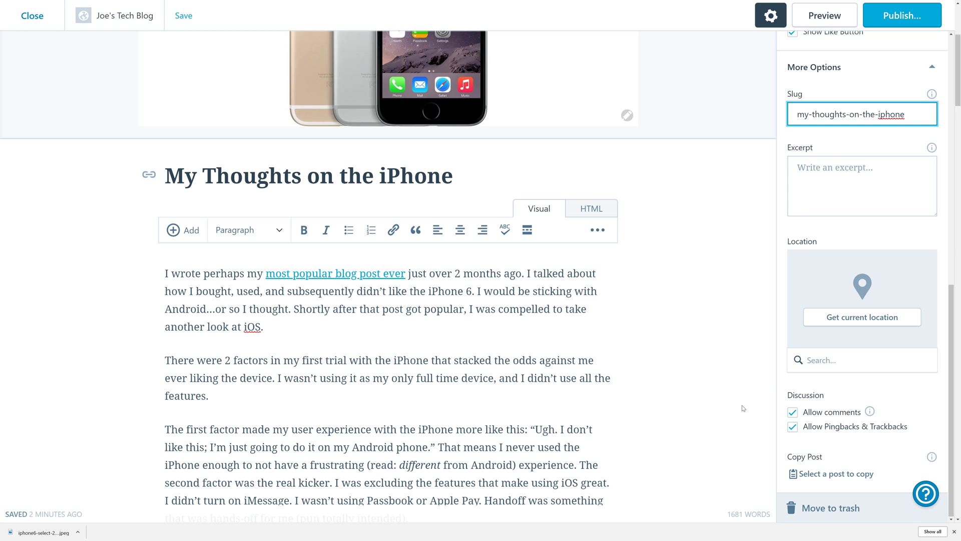
scroll(687, 434, "up", 2)
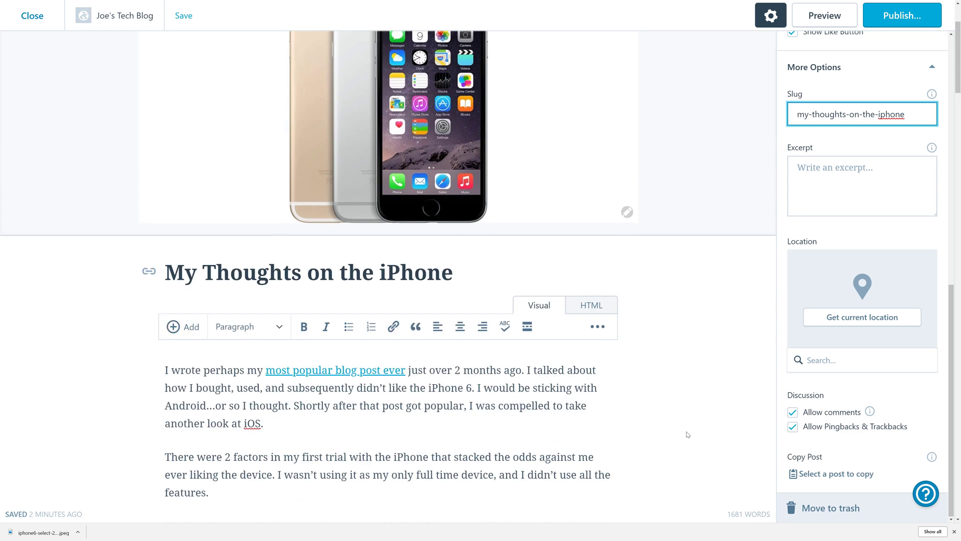
left_click(901, 16)
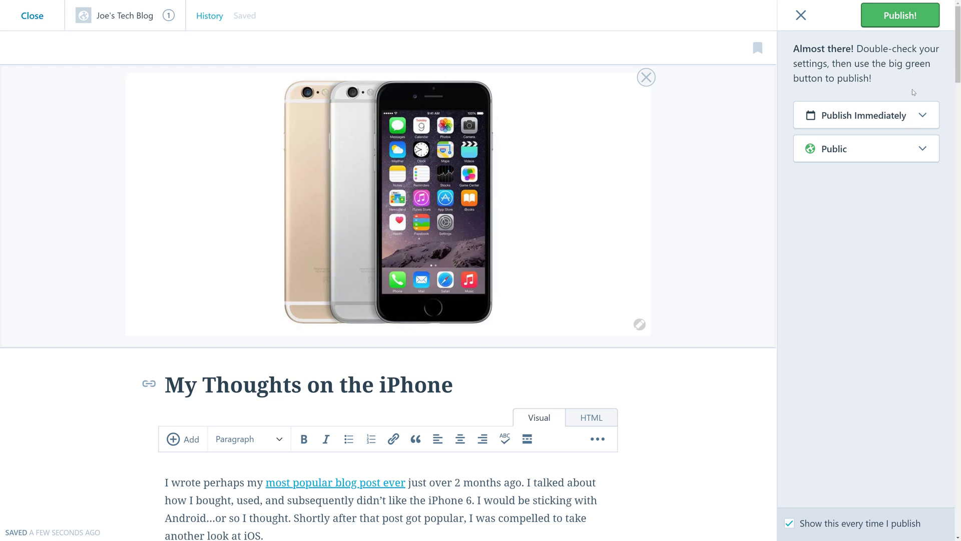
Confirm publishing the iPhone post immediately and publicly.
left_click(911, 25)
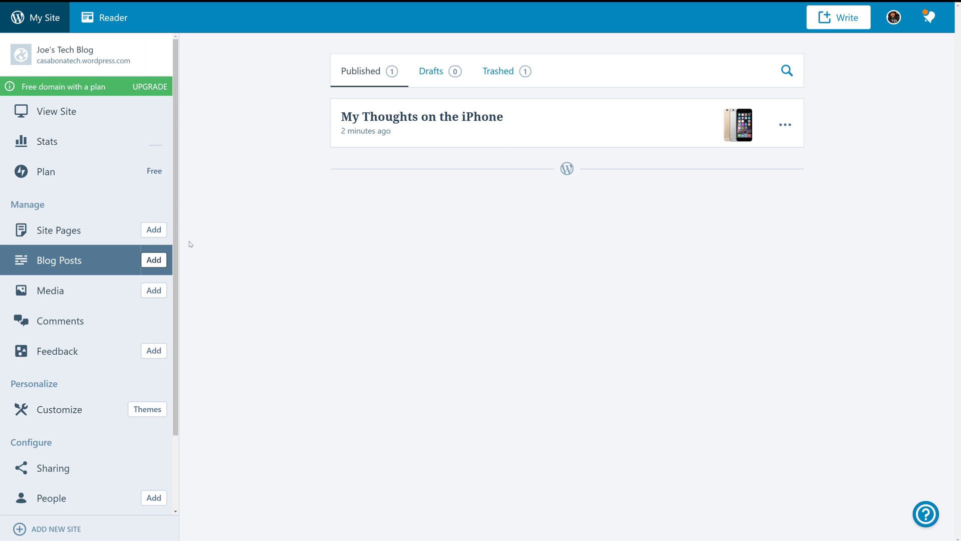
Show the Site Pages list, with the Blog Posts front page and the Contact page.
left_click(67, 234)
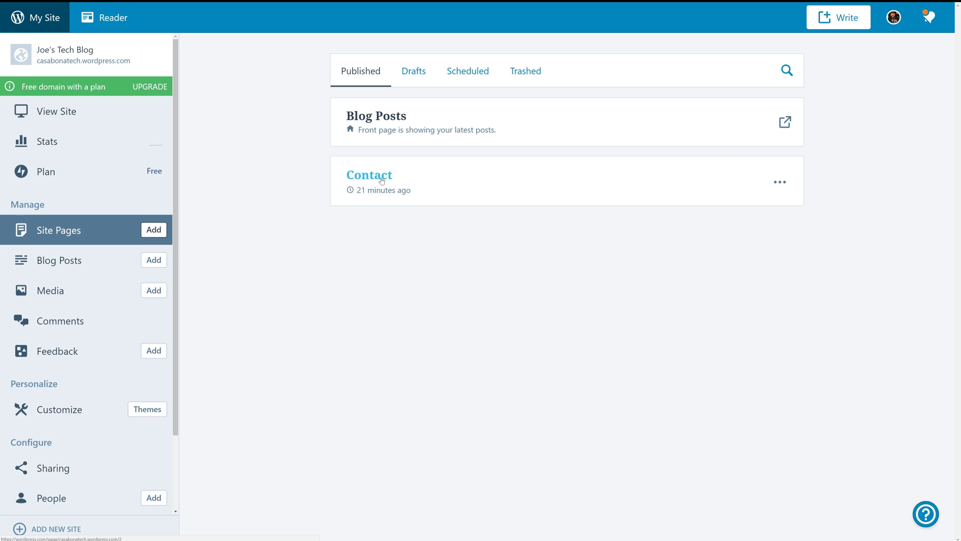
Create a new page titled 'About Me' and paste the bio text into its body.
left_click(154, 230)
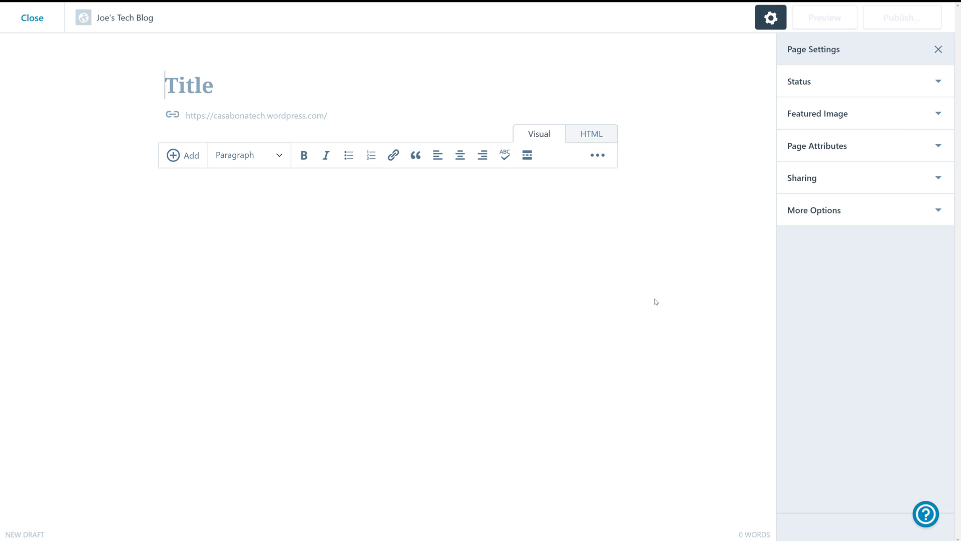
type("ABout")
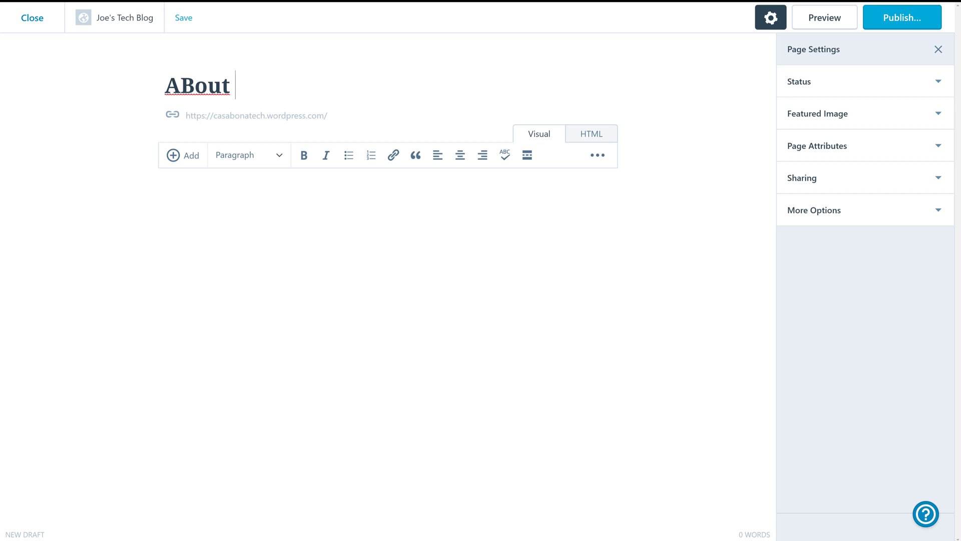
key("BackSpace")
key("BackSpace")
key("BackSpace")
key("BackSpace")
type("bout Me")
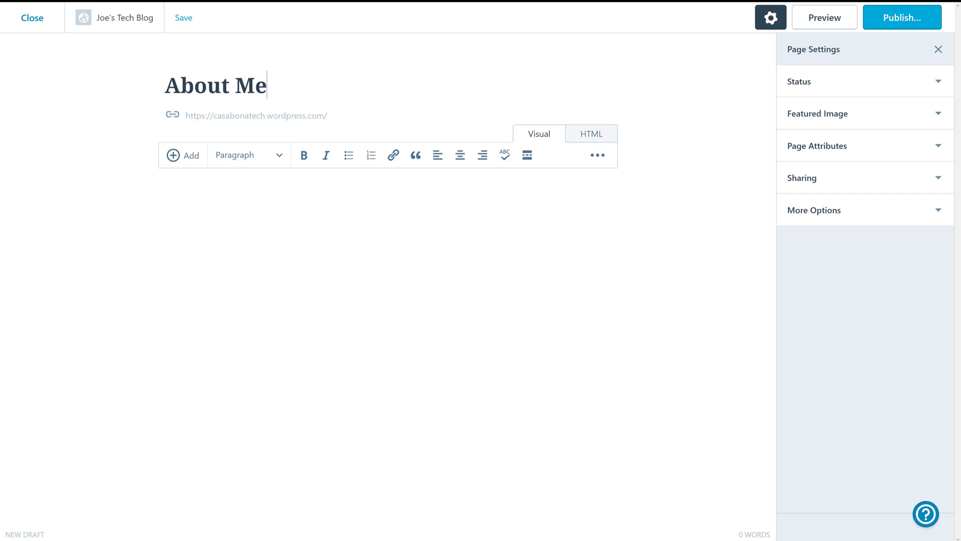
type("Hi! I’m Joe Casabona, a Front End Developer, Instructor, & Course Creator. When I’m not writing code, I’m teaching people how to build things with and for WordPress. You can find my courses over at Creator Courses. I also host a weekly podcast called How I Built It, where I interview product developers and business owners about how they create. In addition to the profession stuff, I love Star Wars, Disney, smoking cigars, and playing the drums. Words that people use to describe me are: nerd, author, teacher, speaker, and ‘you make websites right?’ I do indeed make websites and really love doing it! I've been doing it since high school and it so happens that I made it my hobby and my profession. If you're interested, I tell the story here on Living Your Passion (around the 7 minute mark).")
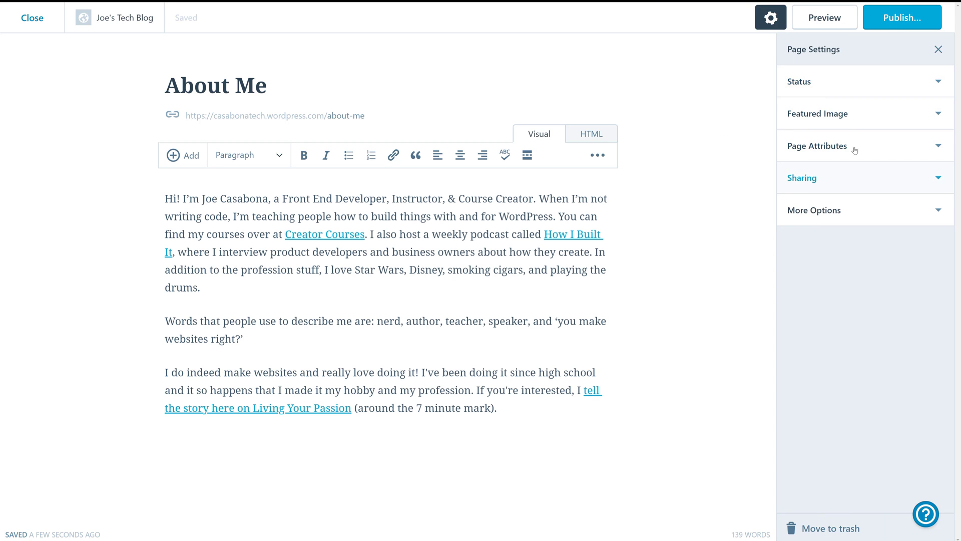
Check the featured image and page attribute settings, keeping the page top level, then start publishing.
left_click(871, 120)
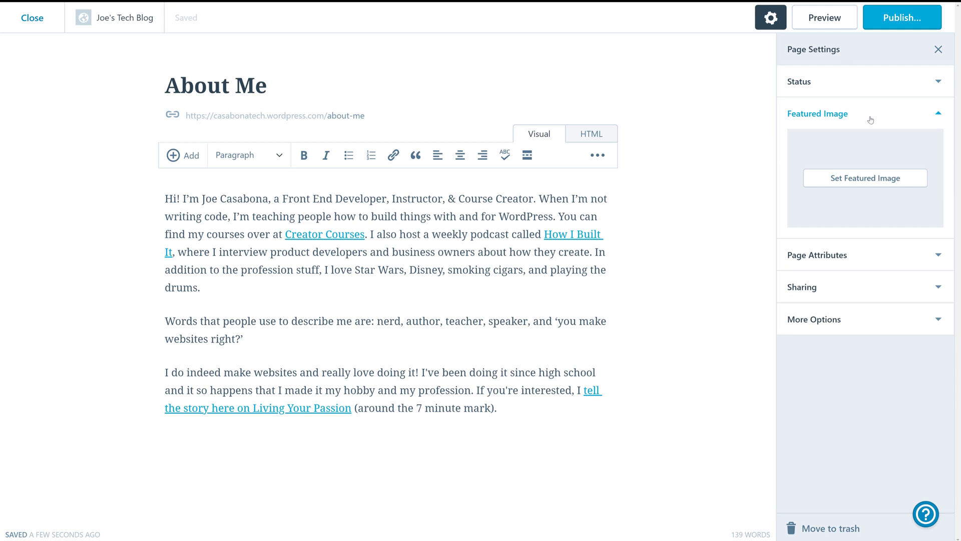
left_click(871, 120)
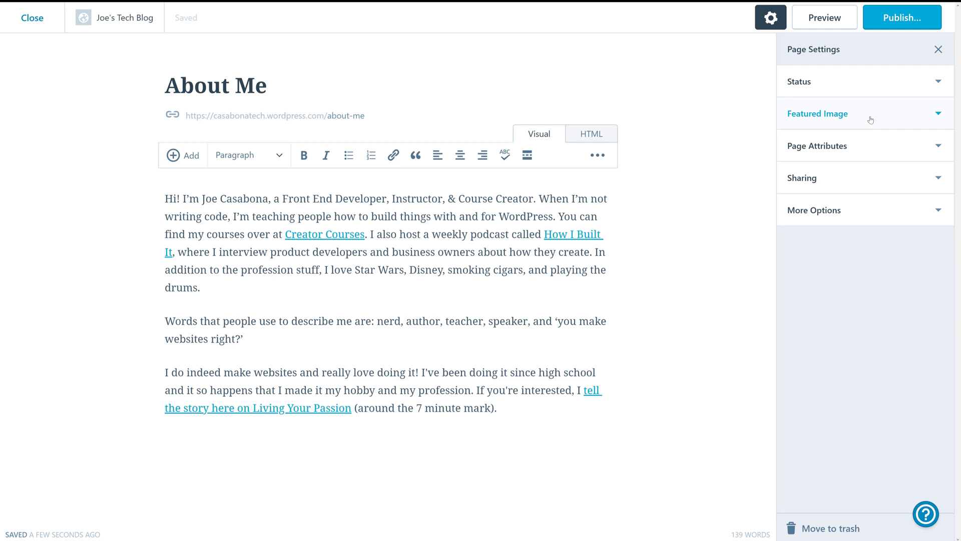
left_click(876, 146)
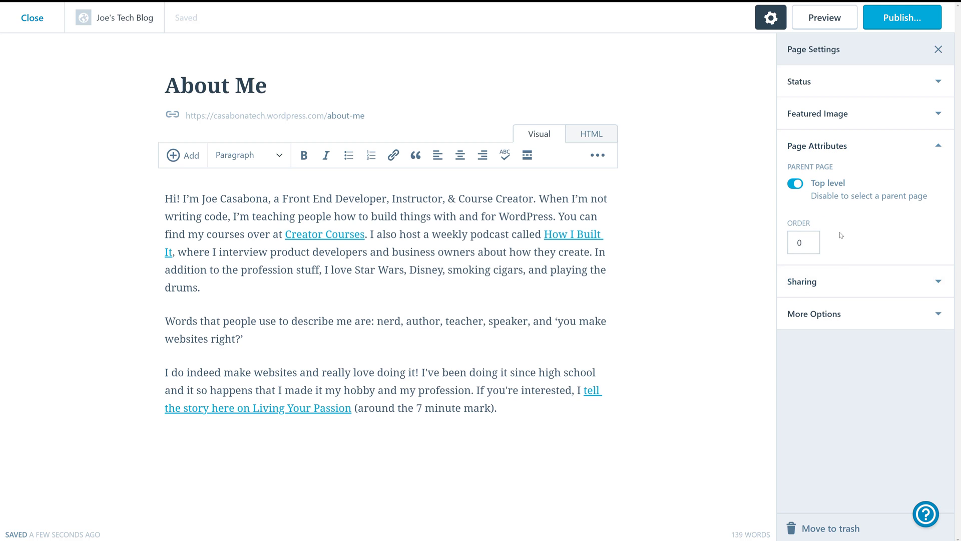
left_click(877, 148)
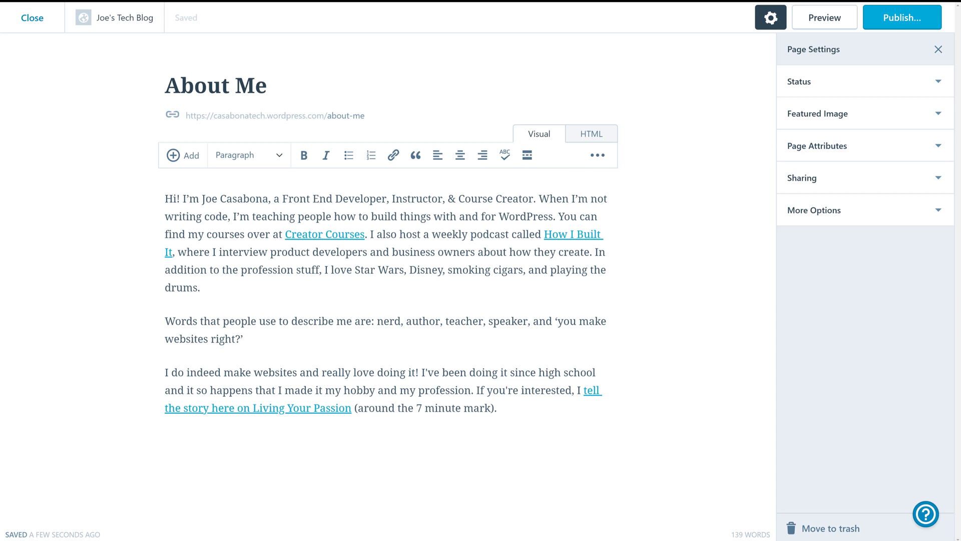
left_click(894, 22)
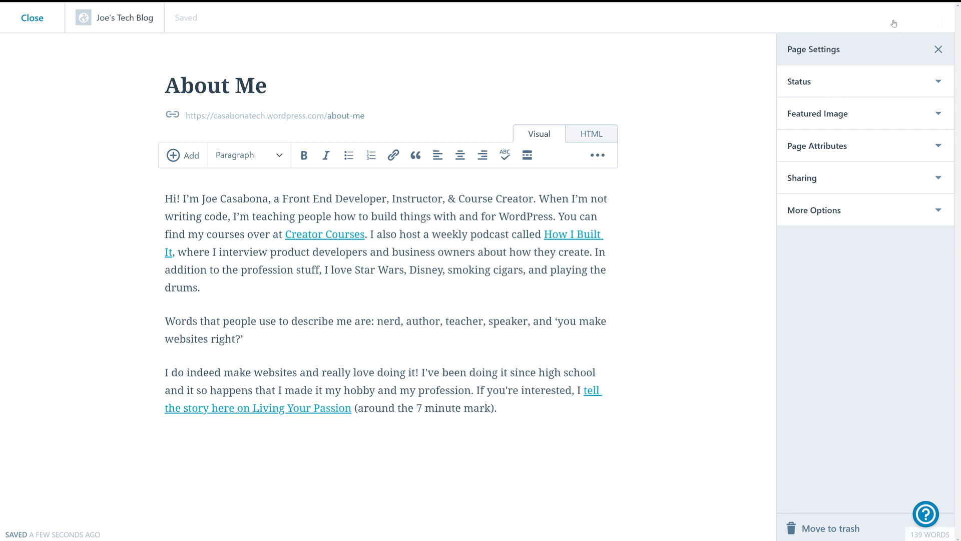
Confirm publishing the About Me page and scroll through the published preview.
left_click(851, 18)
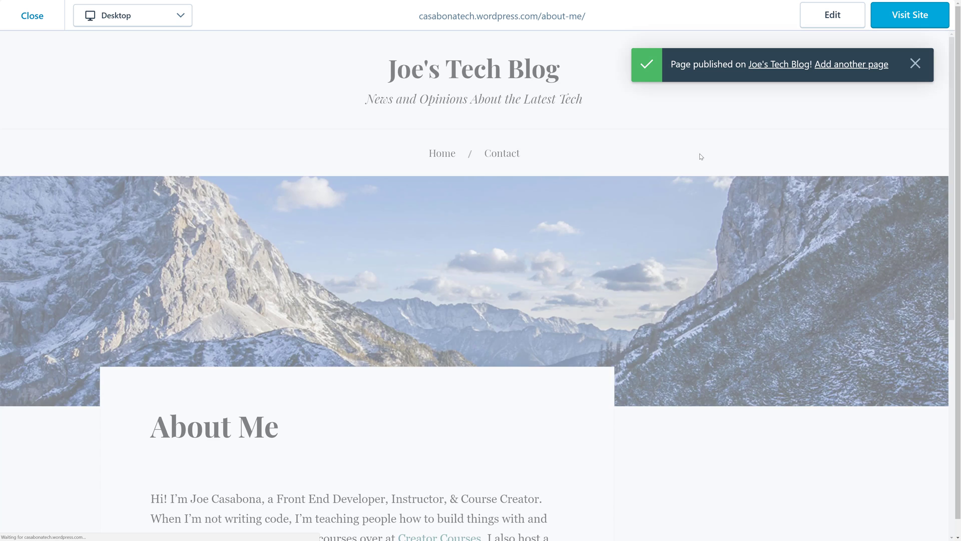
scroll(701, 157, "down", 8)
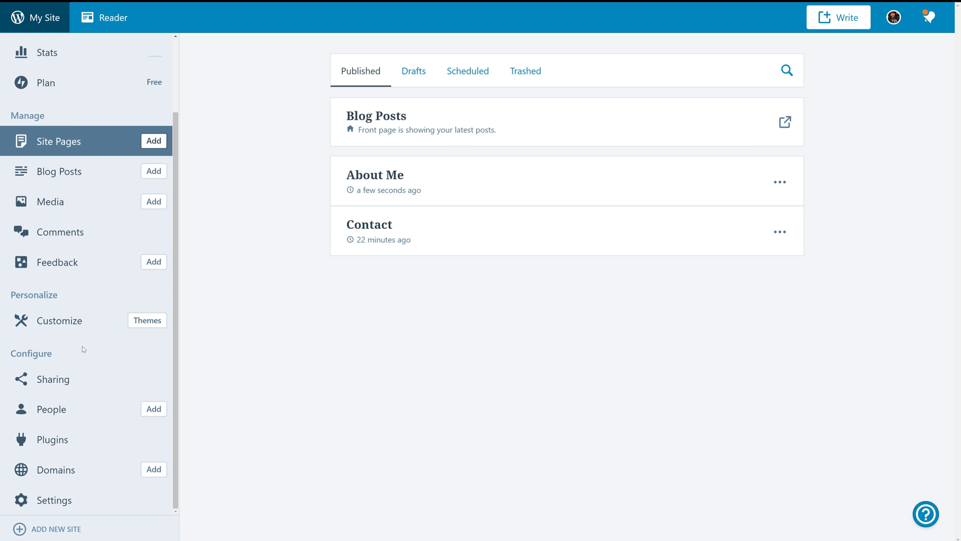
Look over the Sharing connections, then show the People team list with its Admin member.
left_click(49, 380)
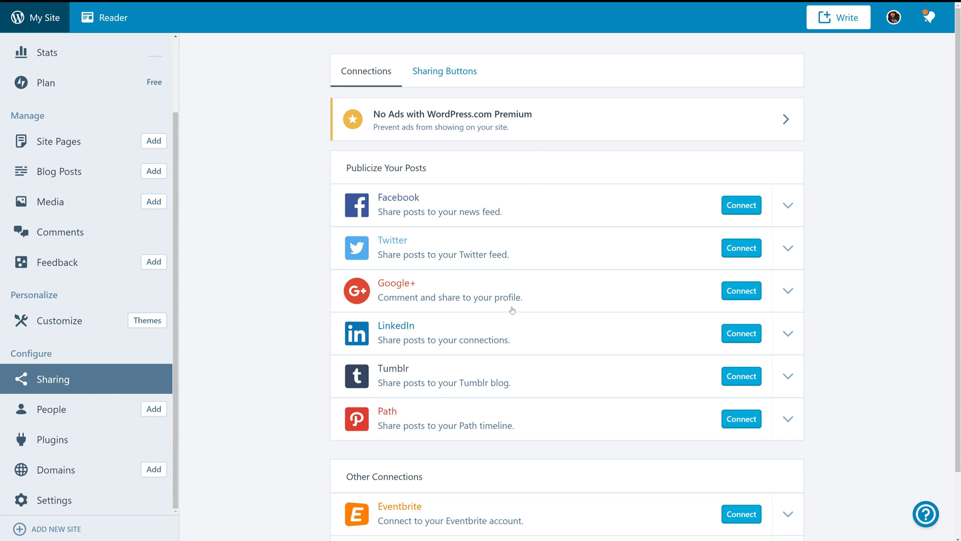
scroll(538, 377, "down", 2)
left_click(51, 409)
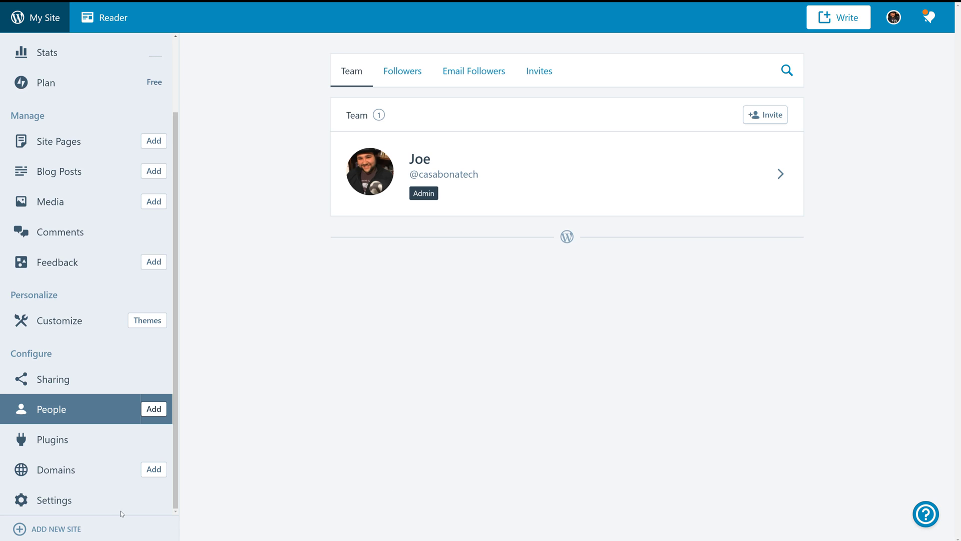
Browse the featured, popular and new plugins, then show the Domains list with the free wordpress.com address.
left_click(52, 440)
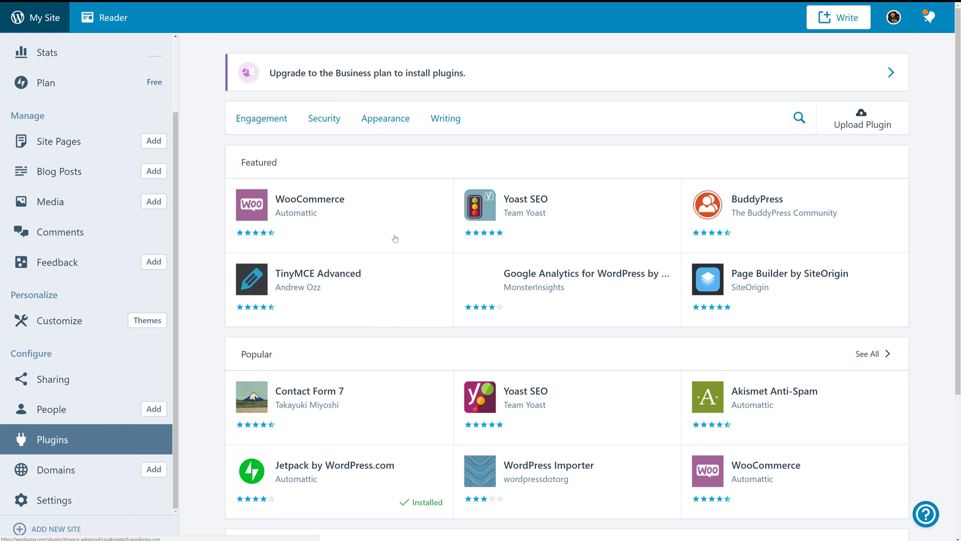
scroll(343, 249, "down", 4)
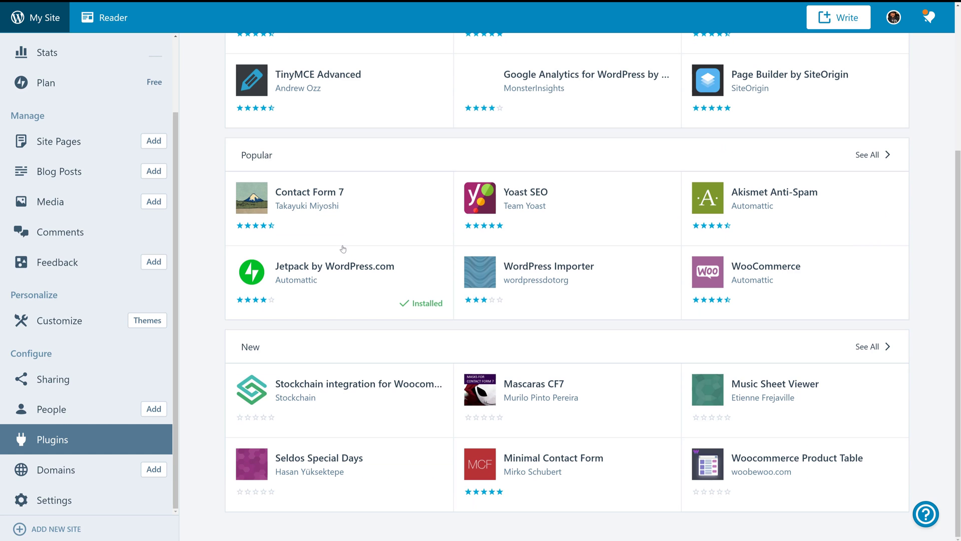
scroll(343, 248, "up", 4)
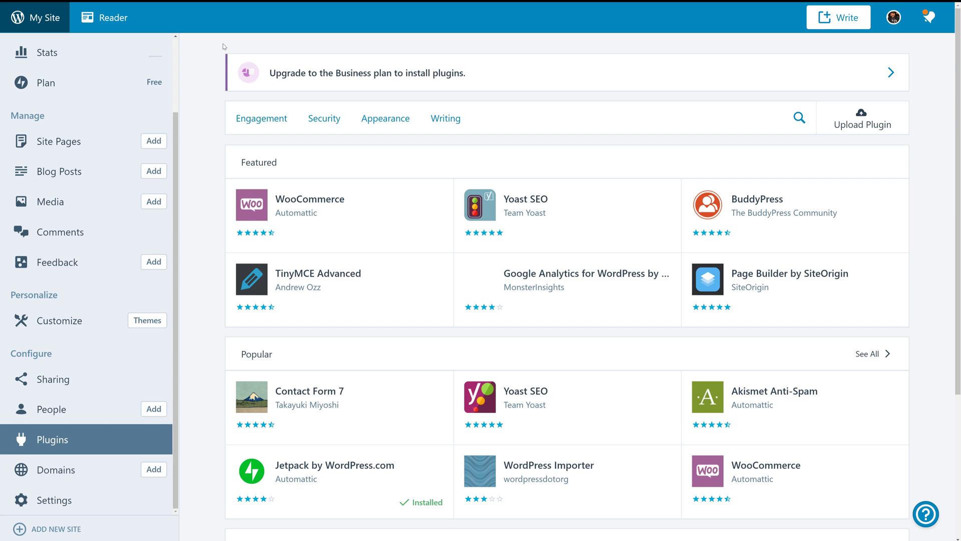
left_click(58, 470)
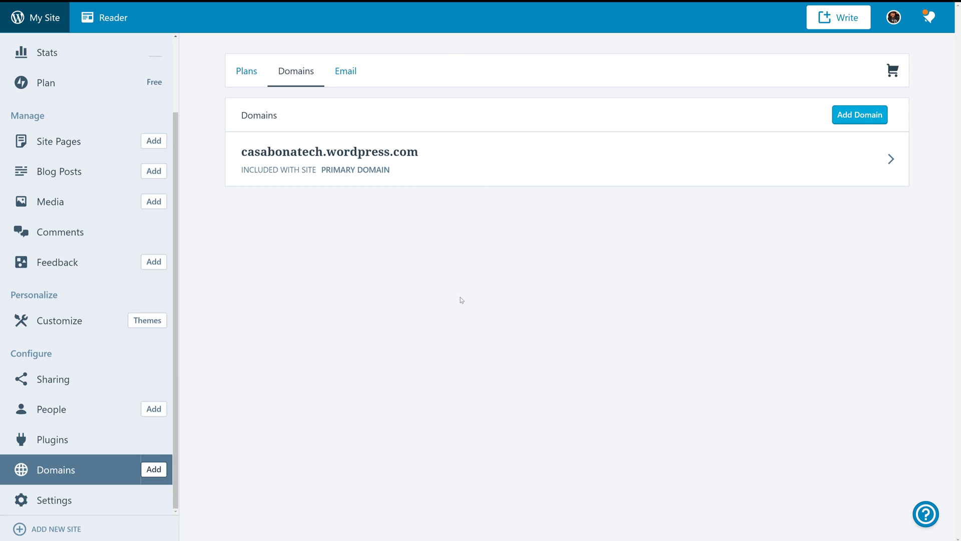
Bring up the general site settings and locate the Site Timezone field.
left_click(62, 500)
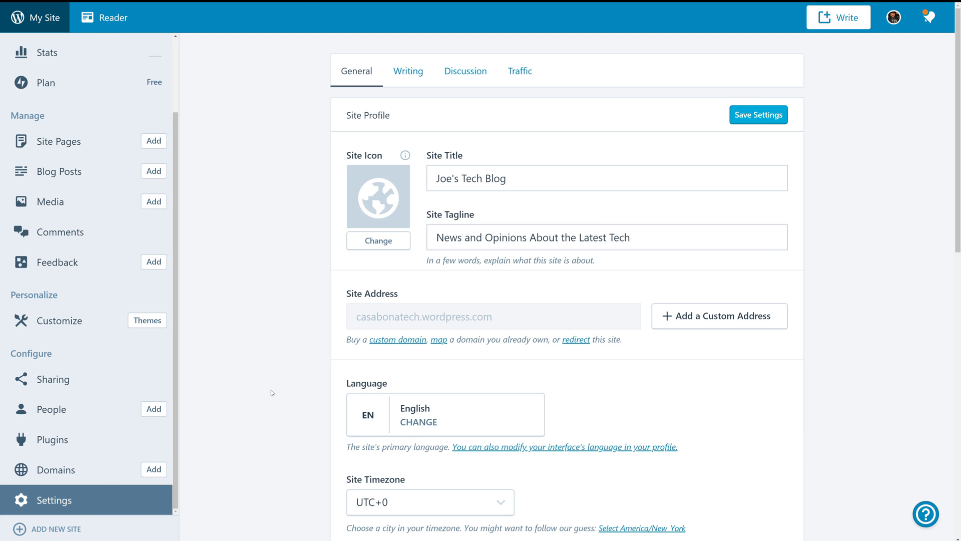
scroll(272, 392, "down", 8)
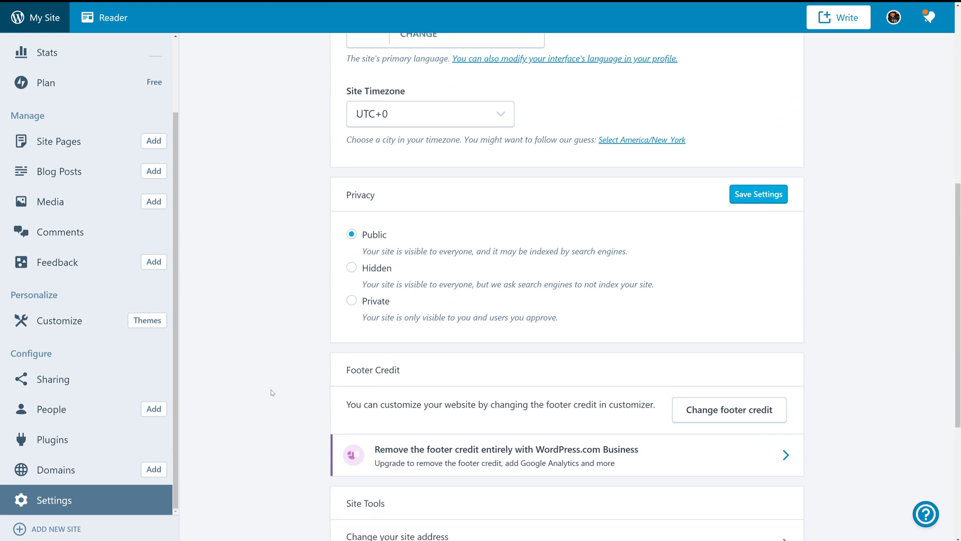
scroll(271, 392, "up", 8)
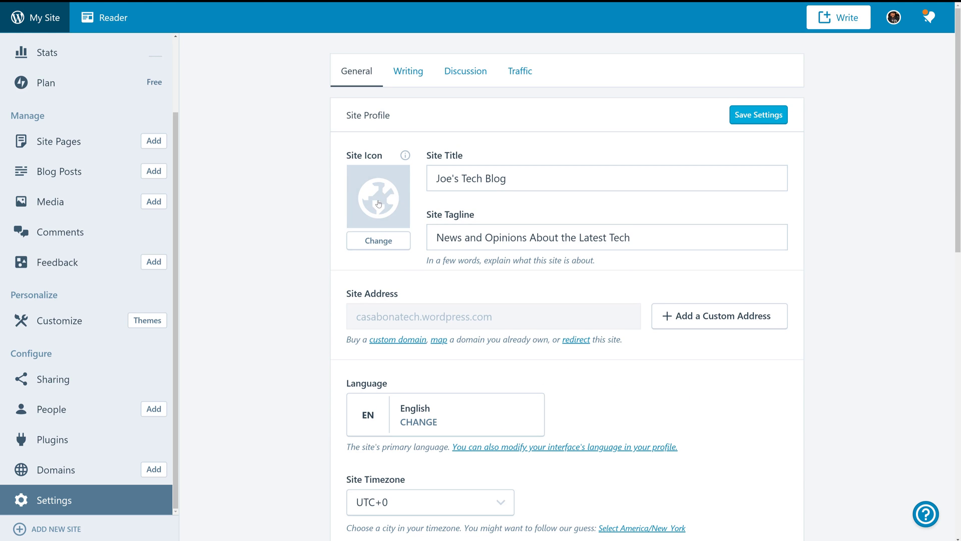
scroll(277, 392, "down", 4)
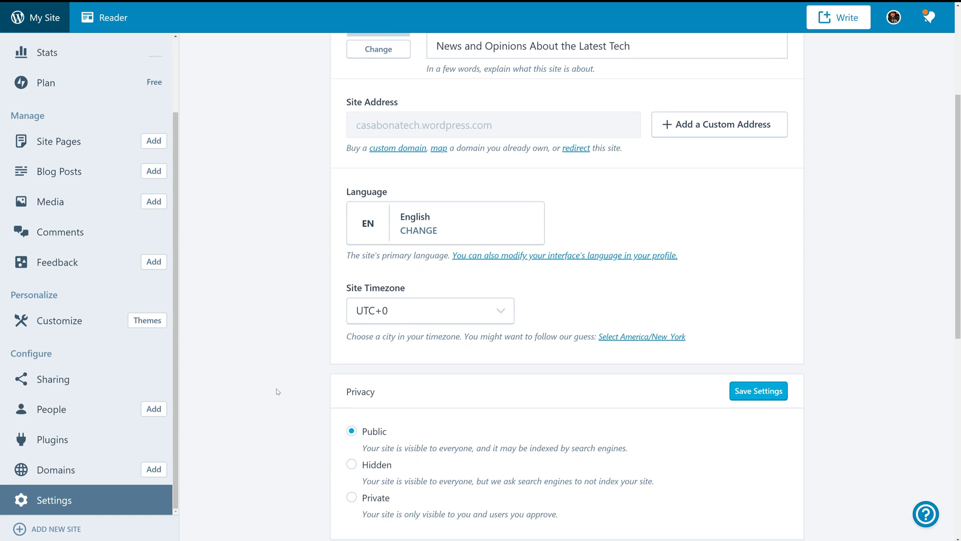
Change the Site Timezone from UTC+0 to New York.
left_click(501, 314)
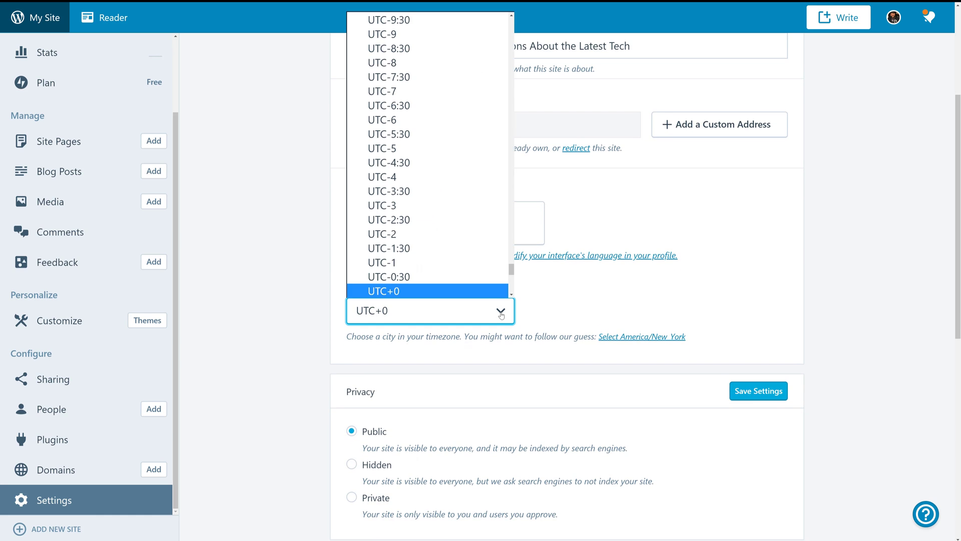
scroll(472, 287, "down", 6)
scroll(475, 290, "up", 10)
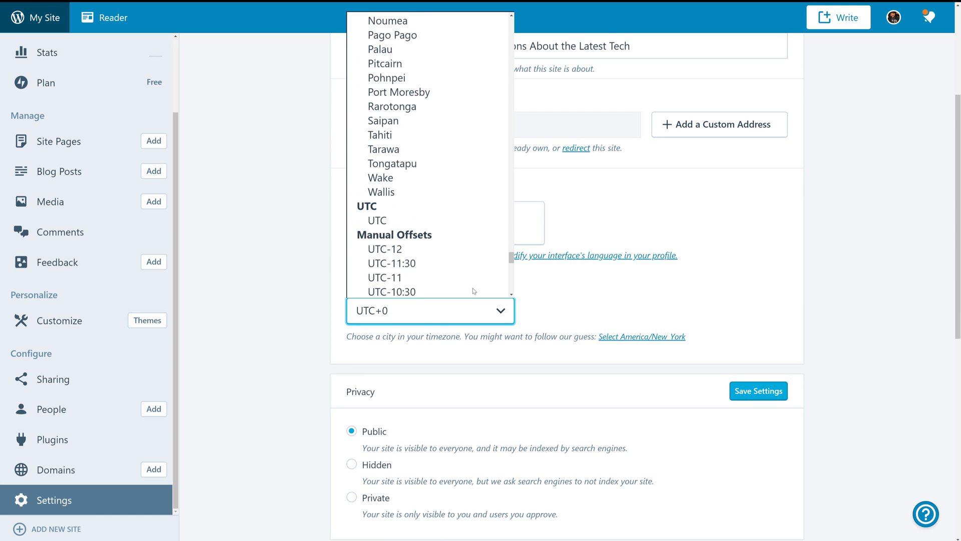
scroll(475, 291, "up", 5)
scroll(474, 290, "up", 2)
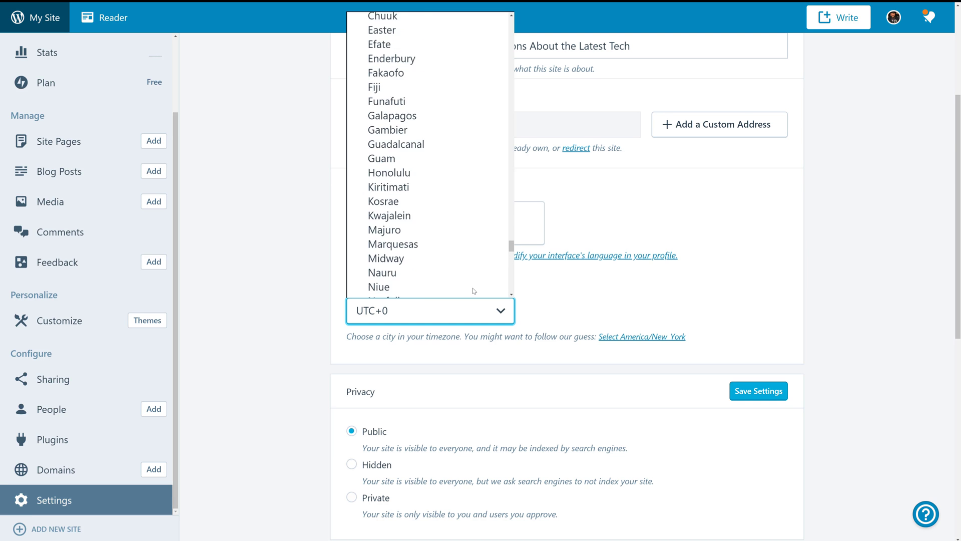
scroll(474, 290, "down", 8)
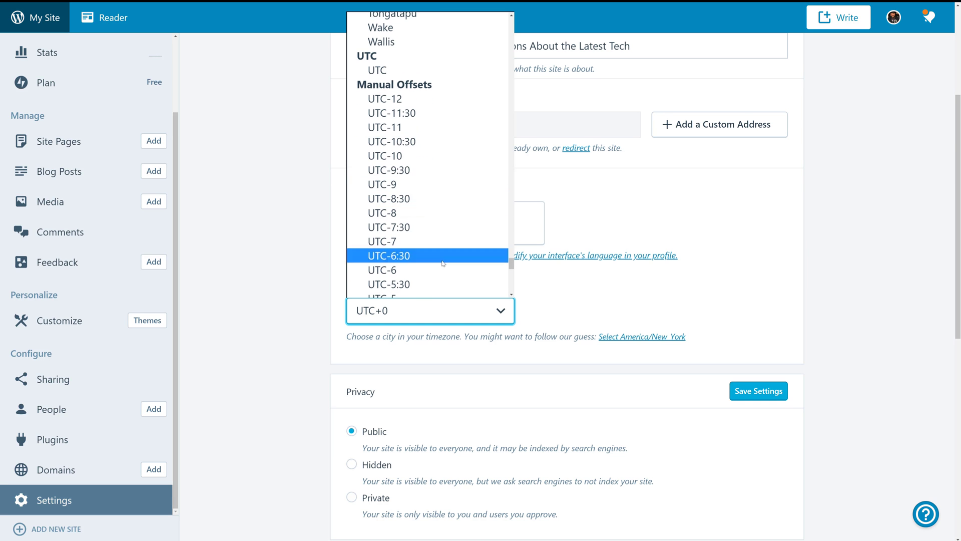
scroll(443, 187, "up", 5)
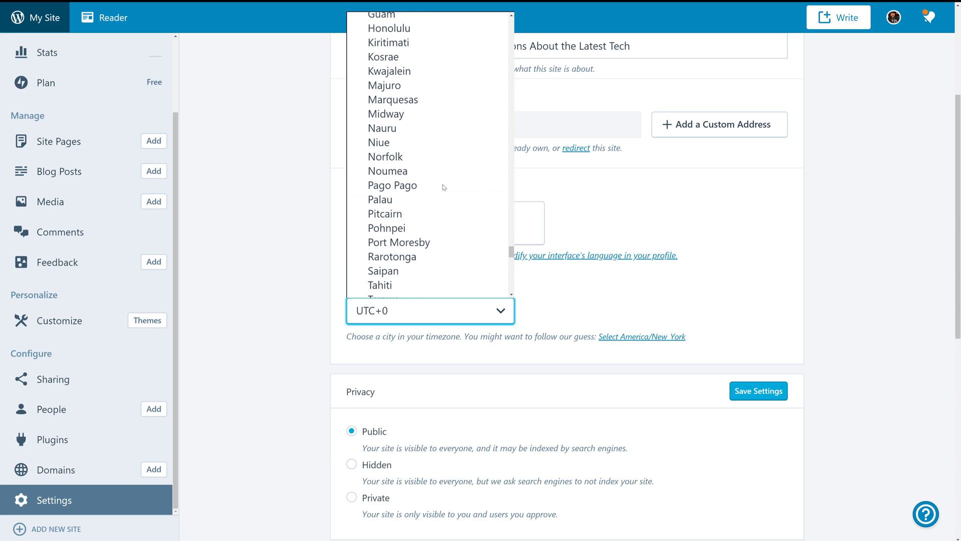
scroll(443, 187, "up", 15)
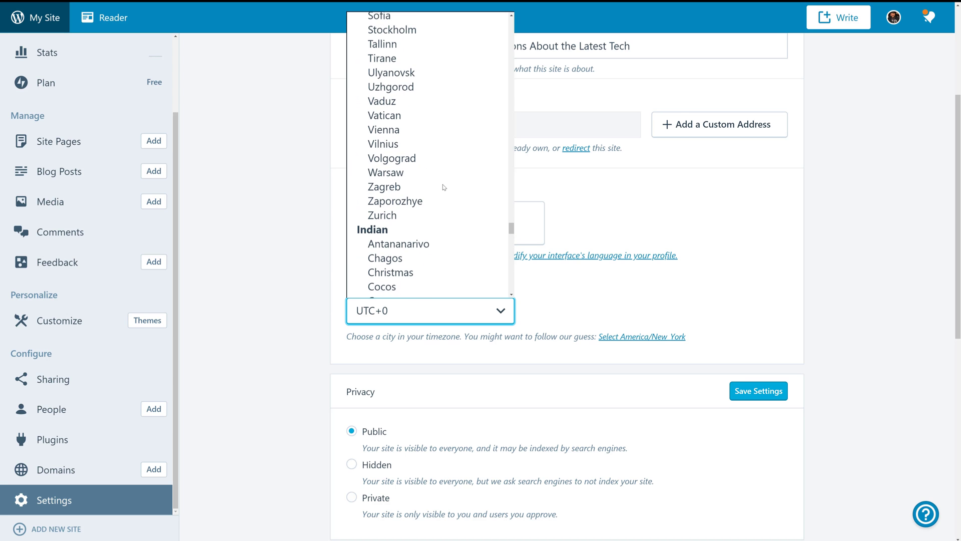
scroll(443, 187, "up", 5)
scroll(443, 187, "up", 20)
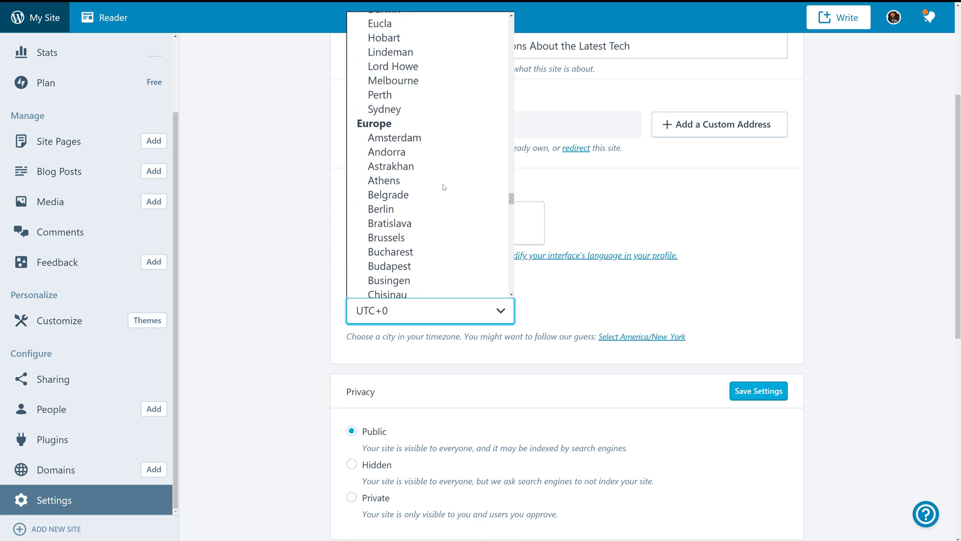
scroll(443, 187, "up", 15)
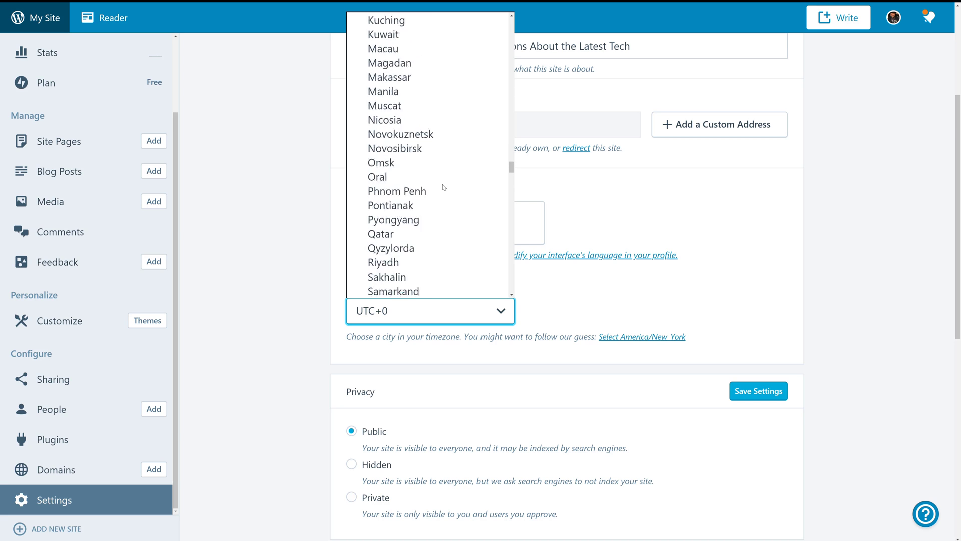
scroll(444, 187, "up", 10)
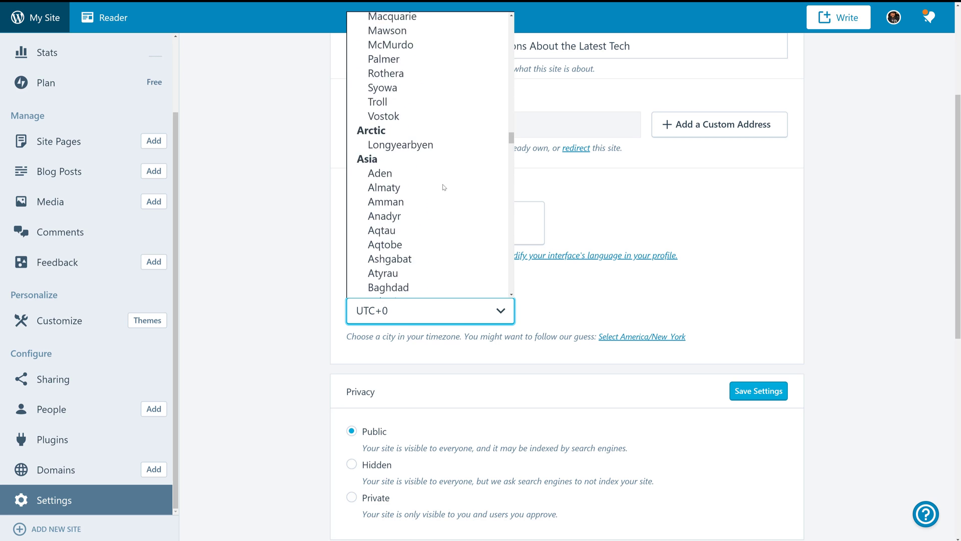
key("n")
key("n")
key("n")
key("n")
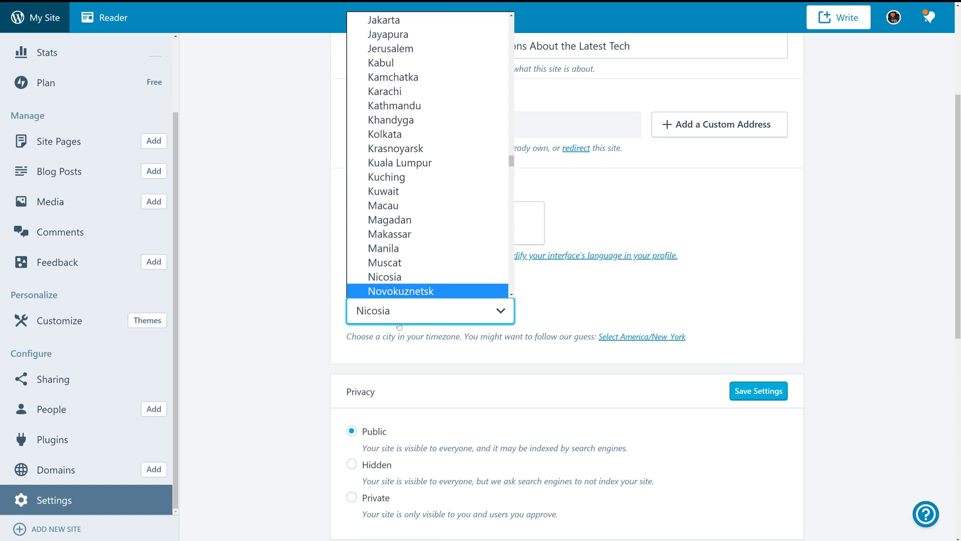
key("n")
key("n")
key("n")
key("Escape")
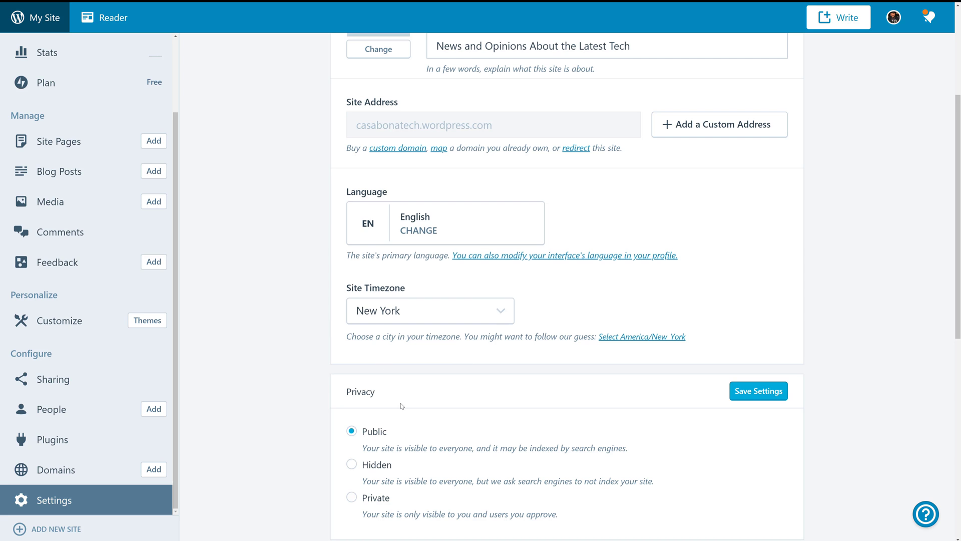
Save the general settings so New York is stored as the Site Timezone.
scroll(401, 406, "down", 8)
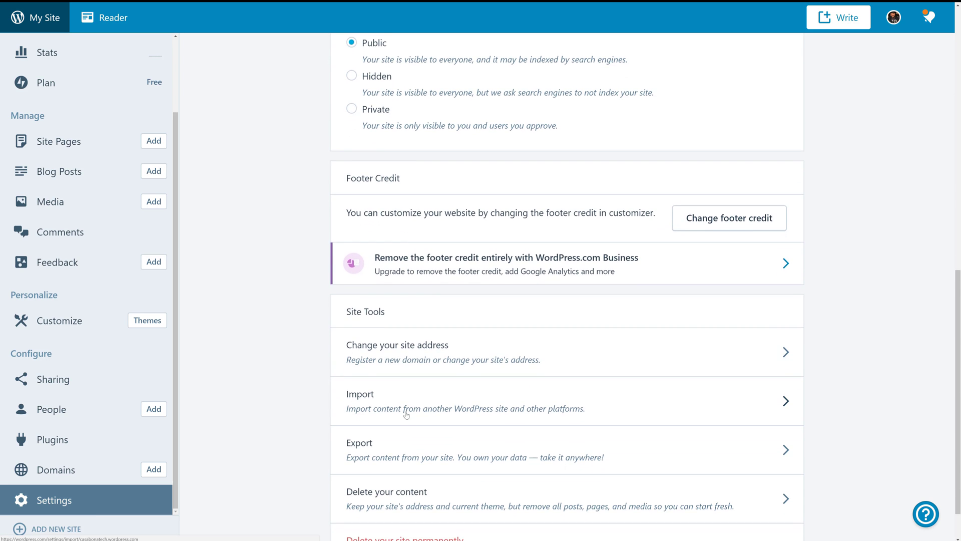
scroll(406, 414, "down", 1)
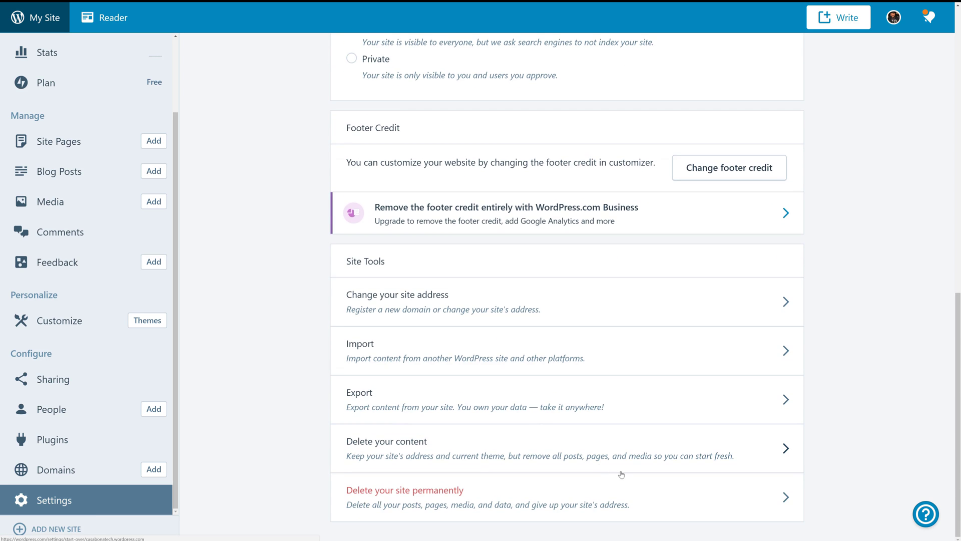
scroll(620, 454, "up", 2)
scroll(623, 454, "down", 2)
scroll(650, 436, "up", 12)
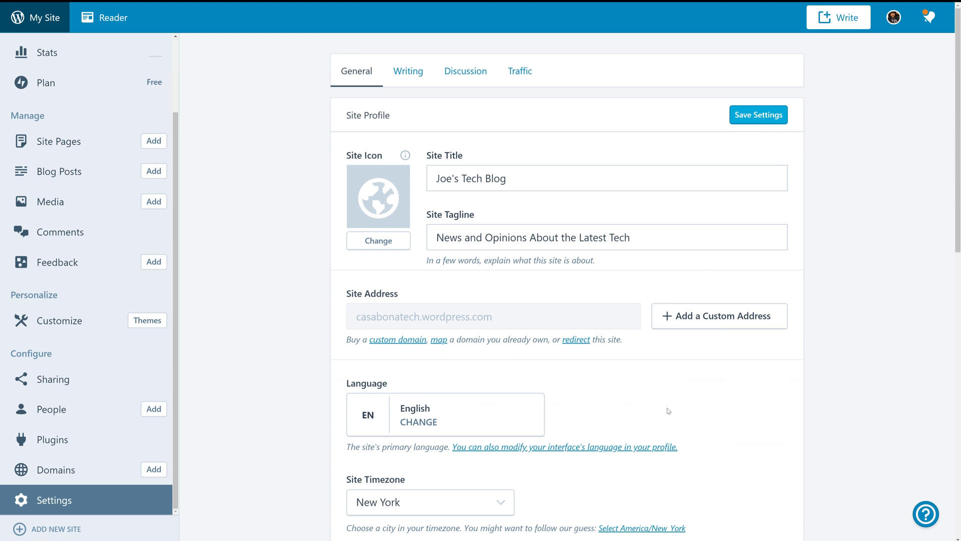
left_click(759, 116)
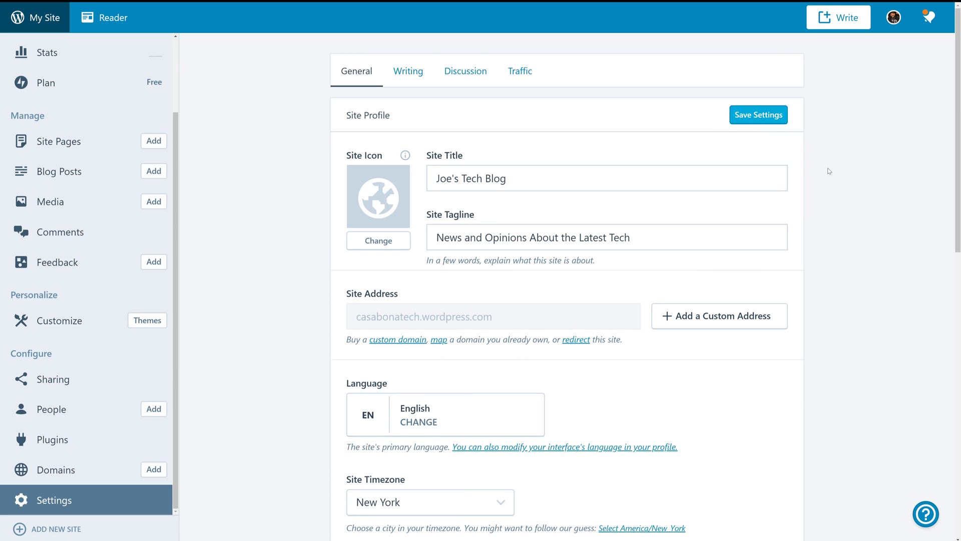